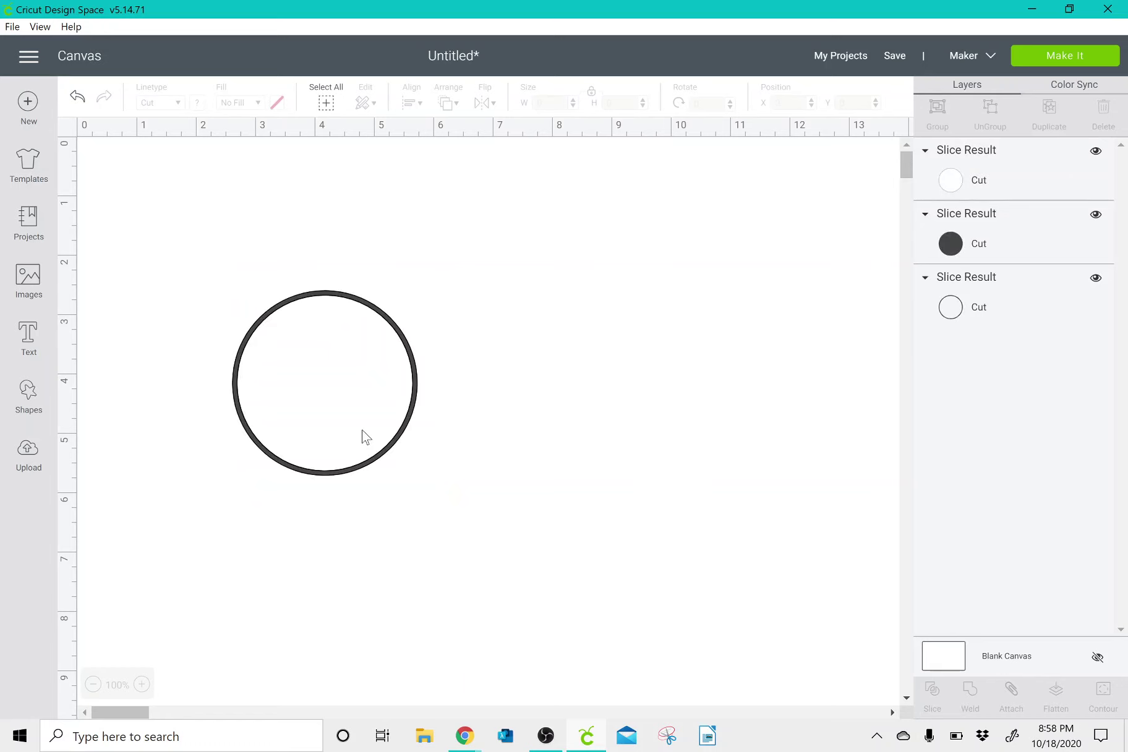
# Delete the white and the dark grey inner circles left over from slicing, keeping only the thin ring.
pyautogui.moveTo(360, 437); pyautogui.dragTo(530, 324)
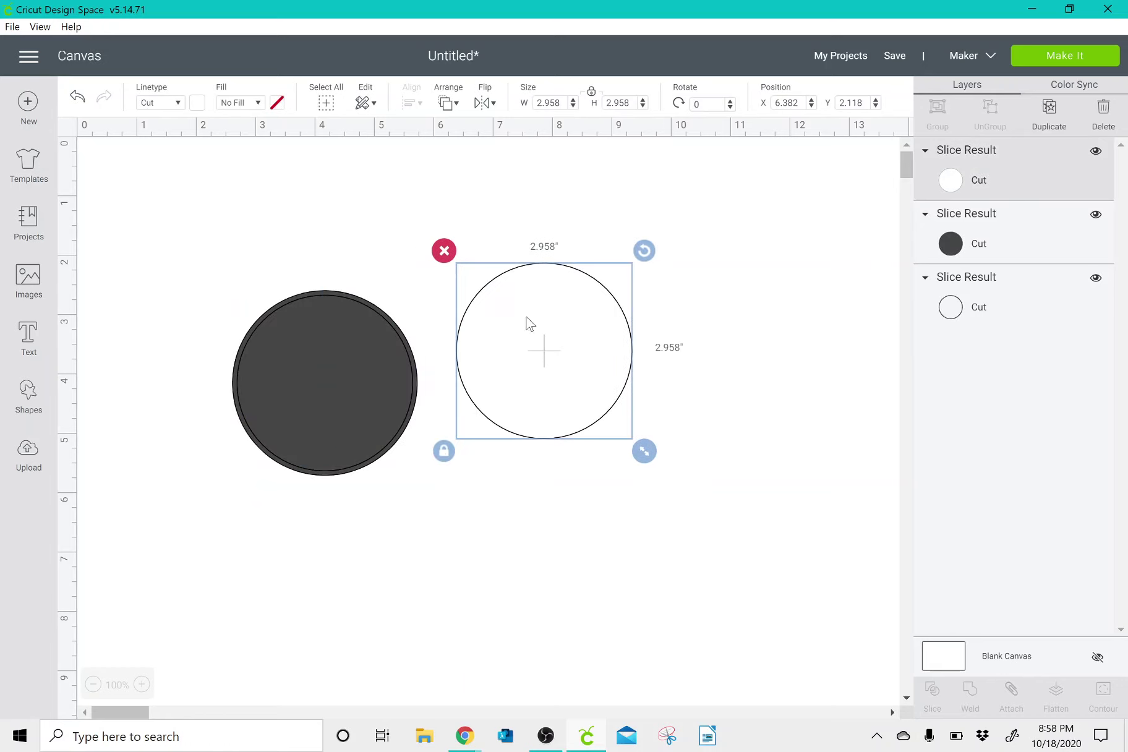
pyautogui.click(443, 247)
pyautogui.moveTo(346, 355); pyautogui.dragTo(650, 327)
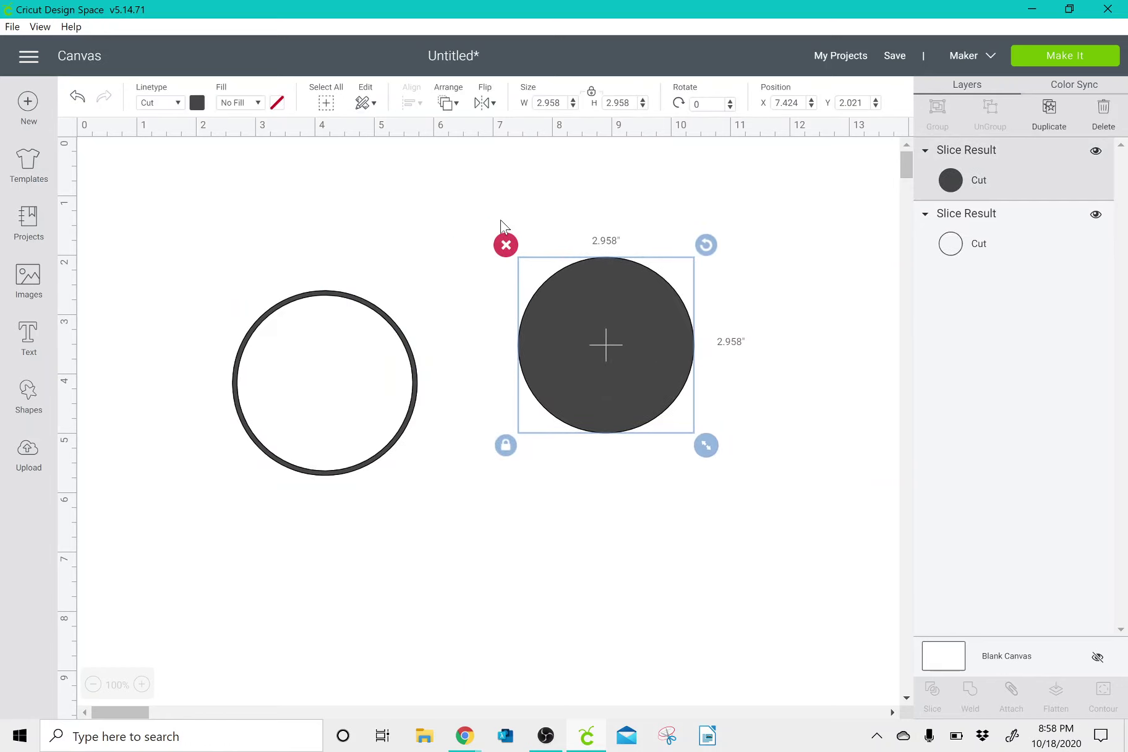
pyautogui.click(506, 245)
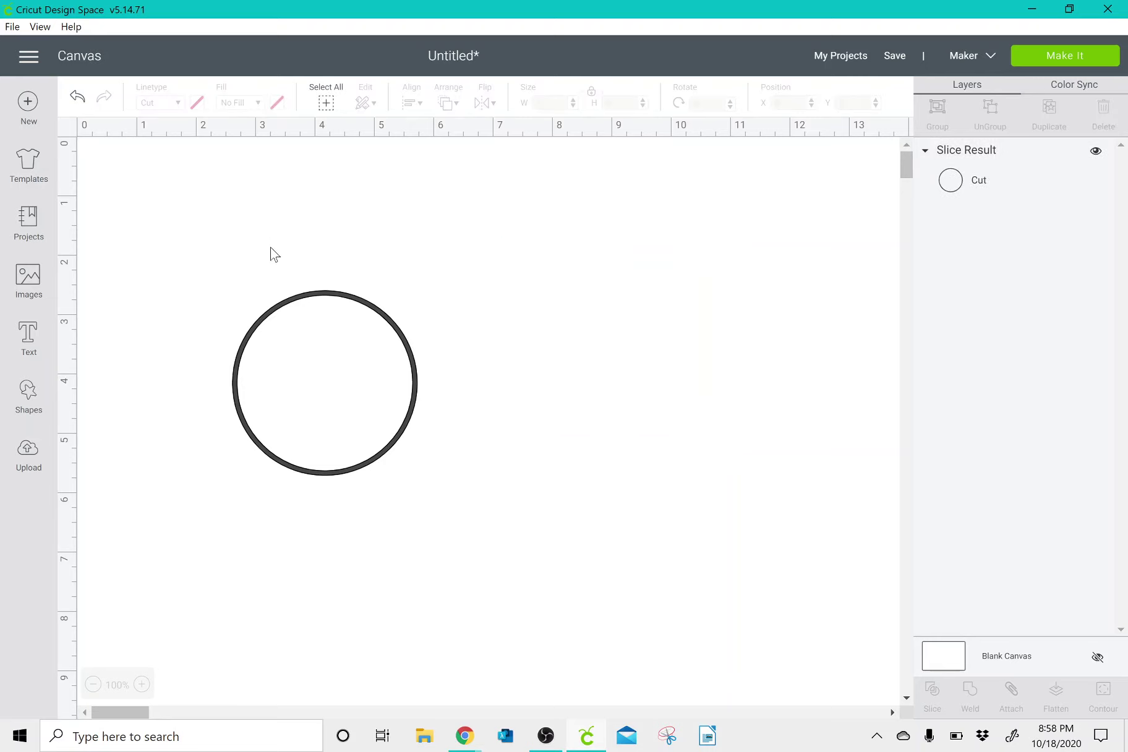
# Duplicate the ring and offset the copy slightly to the right over the original, for an overall width of about 3.28 inches.
pyautogui.click(352, 370)
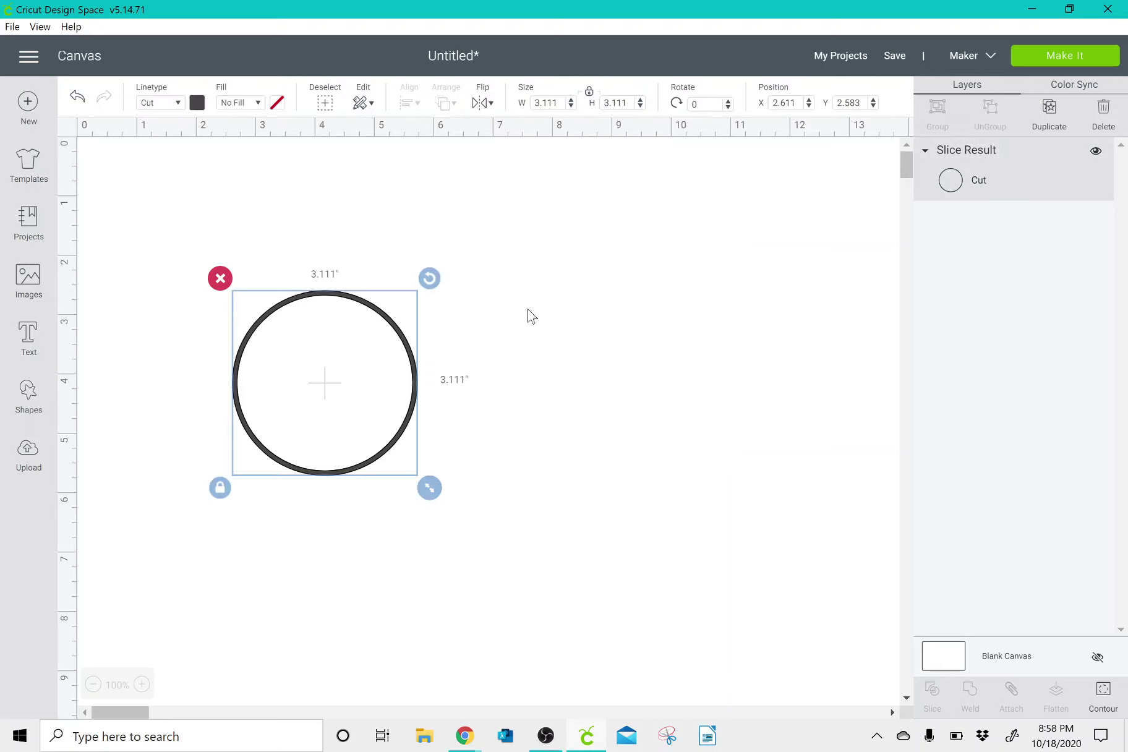
pyautogui.click(1049, 122)
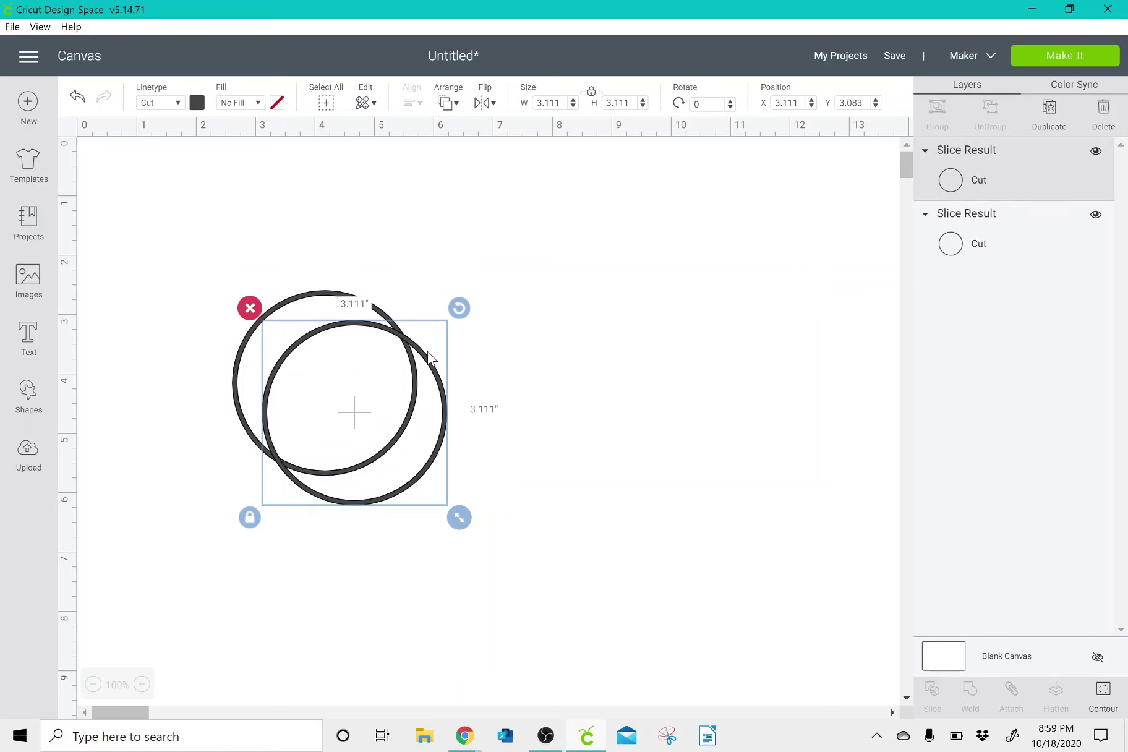
pyautogui.moveTo(411, 364); pyautogui.dragTo(390, 332)
pyautogui.click(344, 246)
# Weld the two overlapping rings into one shape and change its material color to black.
pyautogui.moveTo(253, 243); pyautogui.dragTo(432, 520)
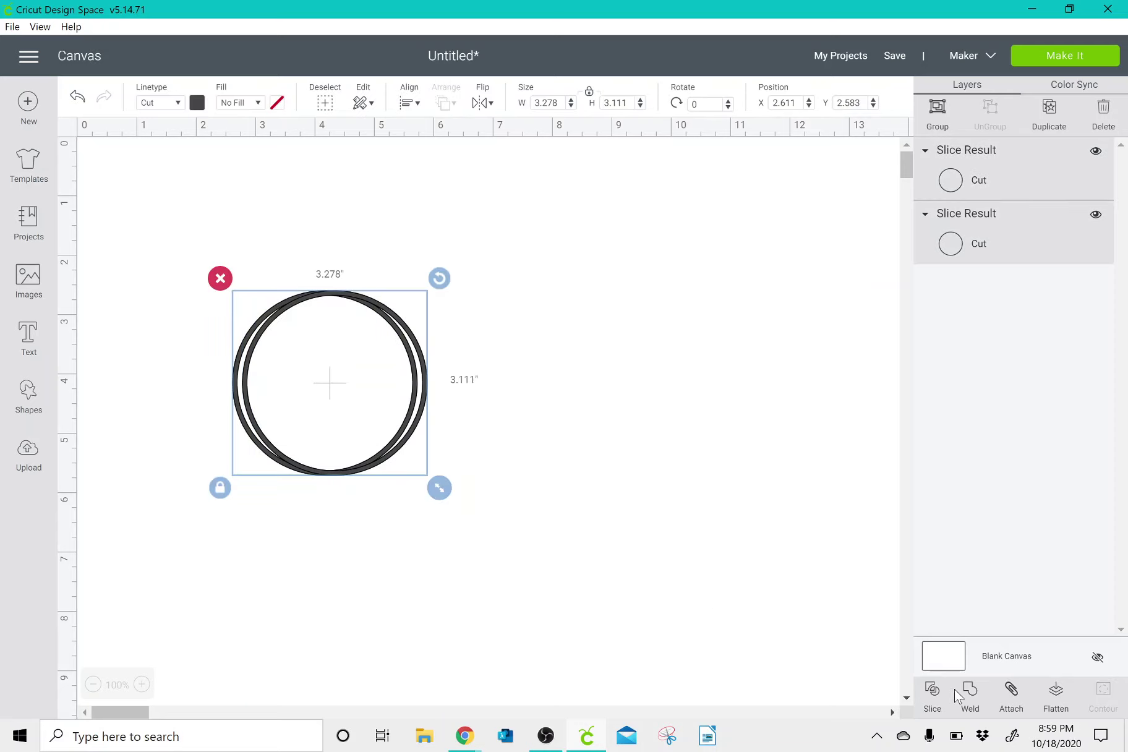
pyautogui.click(969, 699)
pyautogui.moveTo(371, 438); pyautogui.dragTo(319, 394)
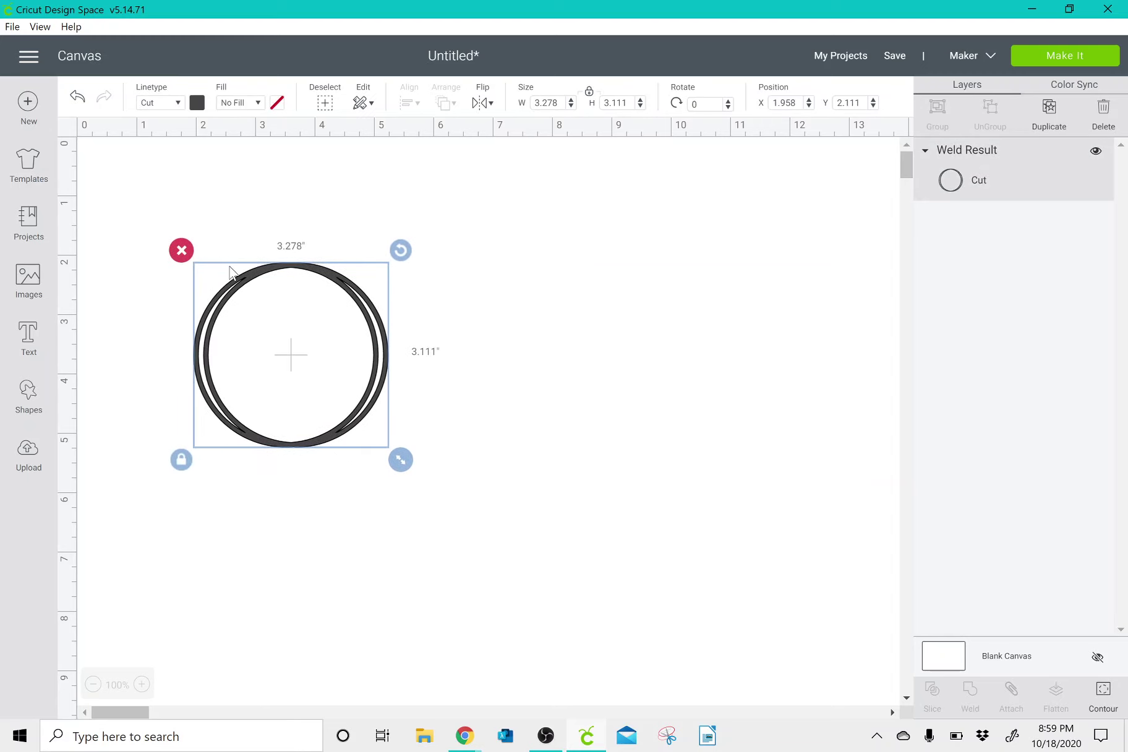
pyautogui.click(198, 104)
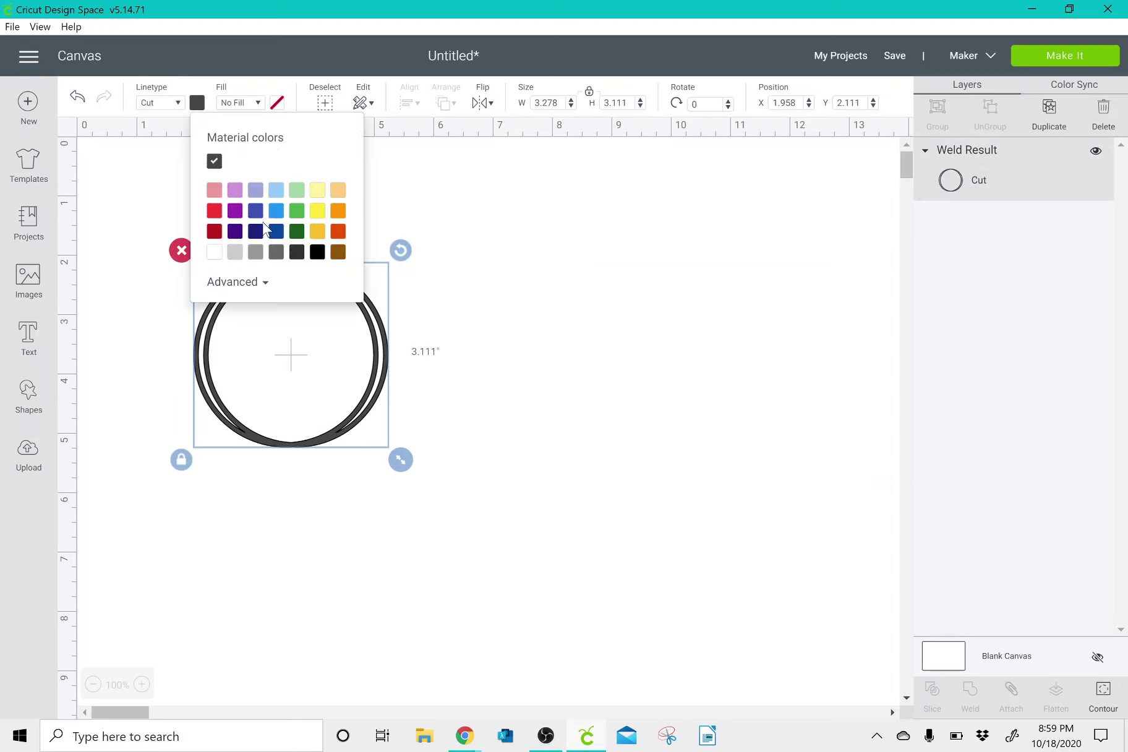
pyautogui.click(316, 257)
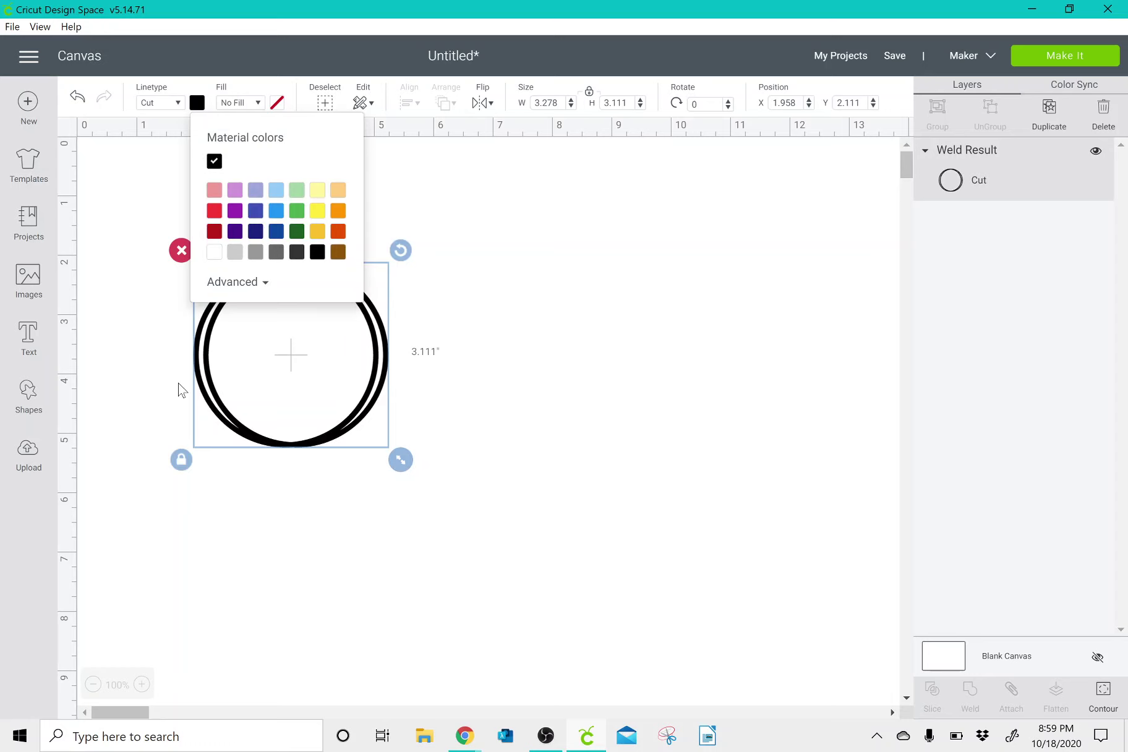
pyautogui.click(96, 430)
# Insert the uploaded rose arch image, set its width to 5 inches and move it clear of the double ring.
pyautogui.click(8, 471)
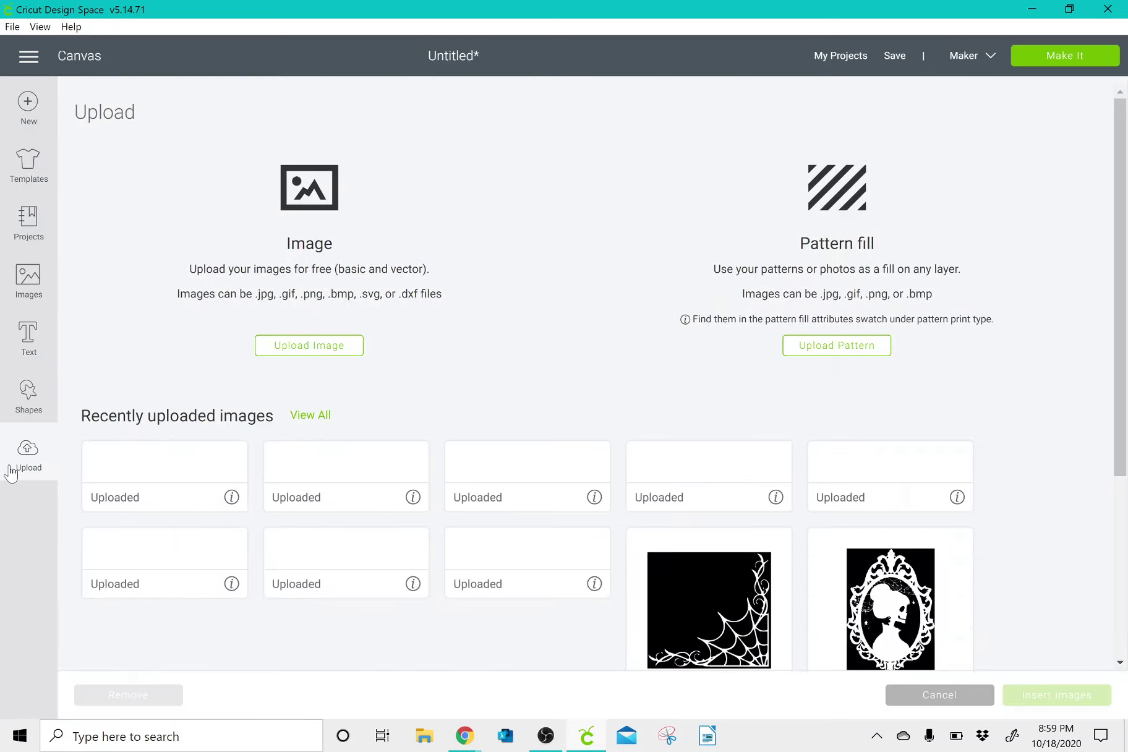
pyautogui.click(323, 529)
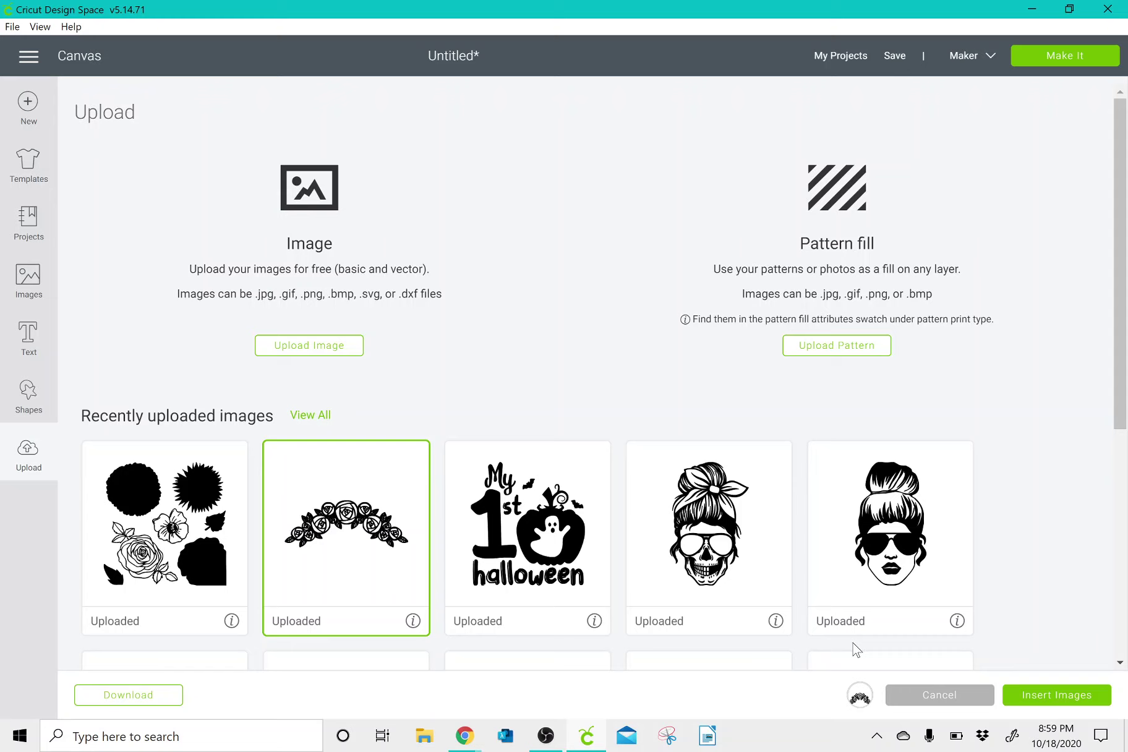
pyautogui.click(1027, 700)
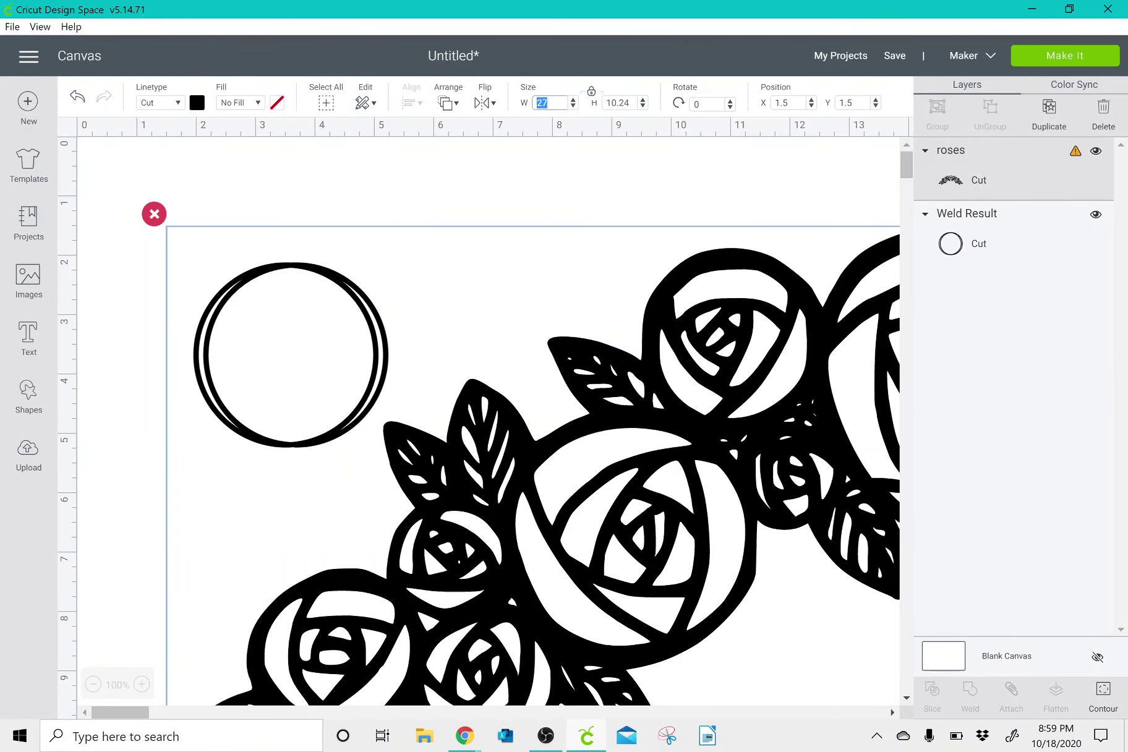
pyautogui.press('Return')
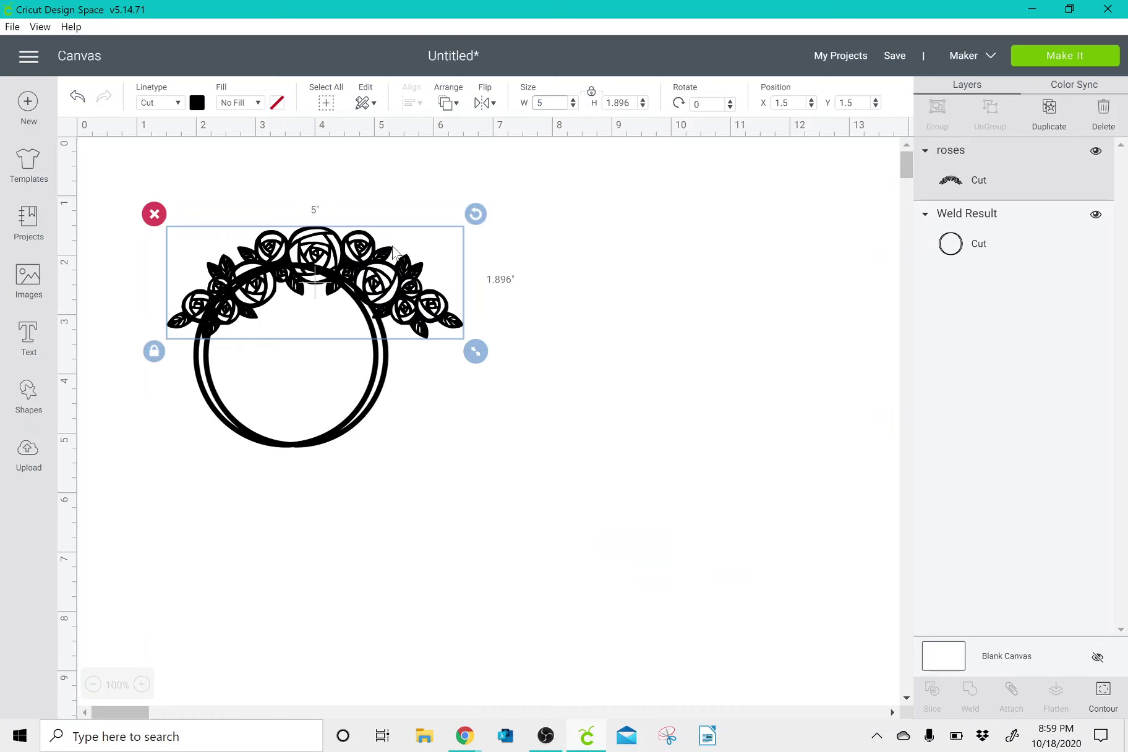
pyautogui.moveTo(410, 252); pyautogui.dragTo(708, 238)
# Enlarge the double ring to about 6.6 inches wide and shift it up and left on the canvas.
pyautogui.click(279, 325)
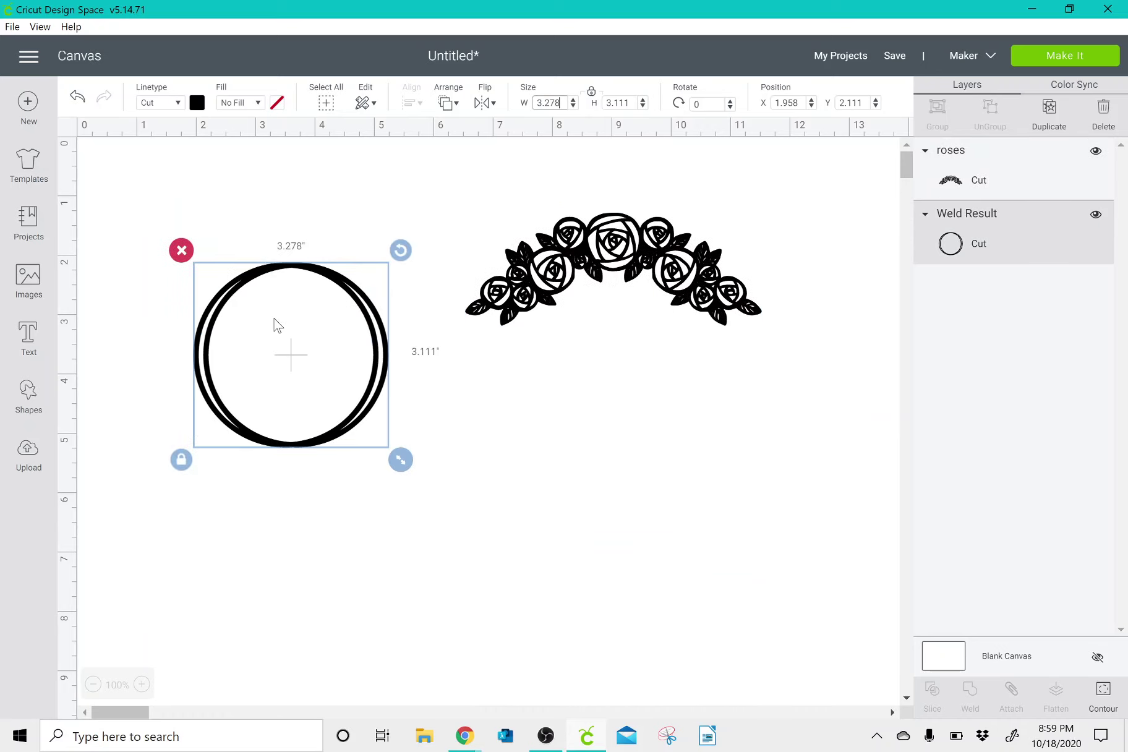
pyautogui.moveTo(406, 470); pyautogui.dragTo(605, 647)
pyautogui.moveTo(350, 512); pyautogui.dragTo(306, 455)
# Rotate the roses to about 215.74 degrees, place them along the ring's lower-left curve and enlarge them to about 5.285 inches wide.
pyautogui.moveTo(629, 260); pyautogui.dragTo(696, 249)
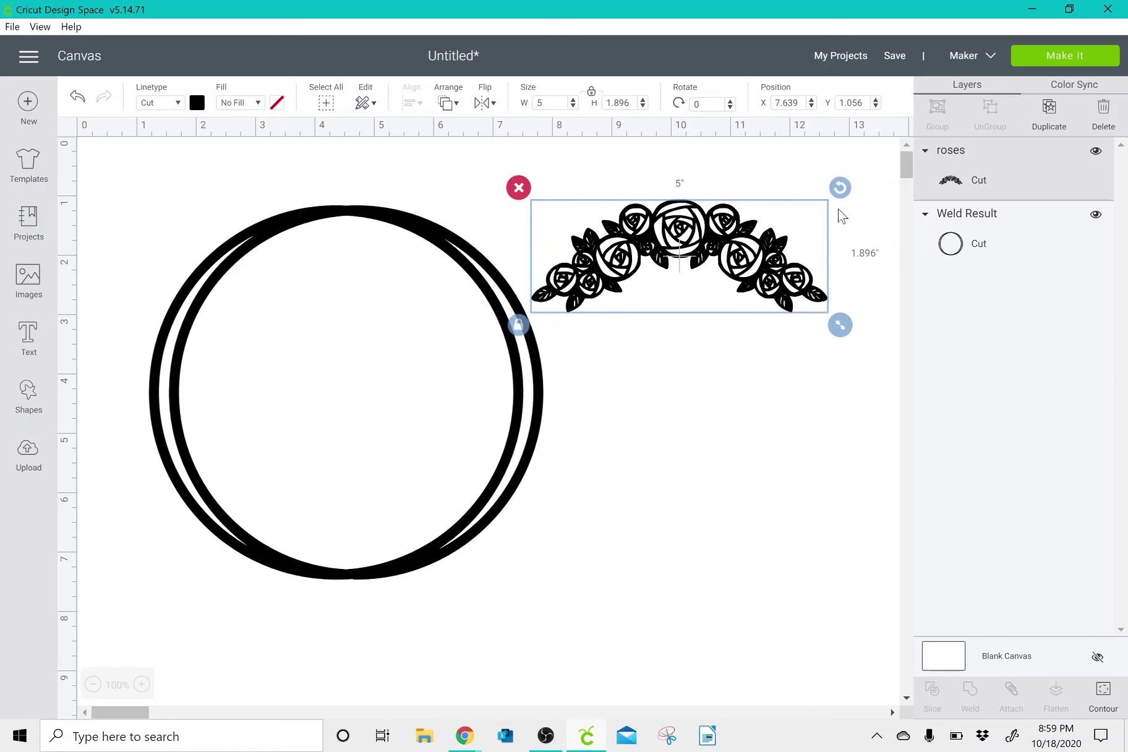
pyautogui.moveTo(840, 185); pyautogui.dragTo(562, 238)
pyautogui.moveTo(648, 241); pyautogui.dragTo(233, 422)
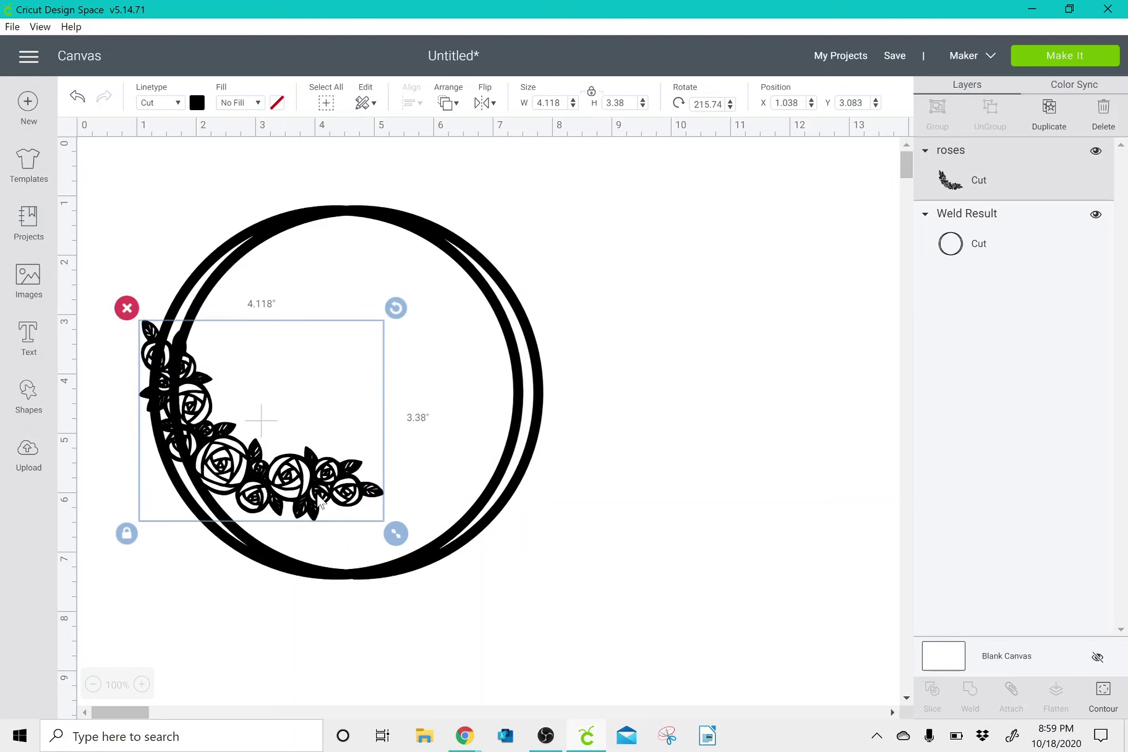
pyautogui.moveTo(385, 542); pyautogui.dragTo(356, 554)
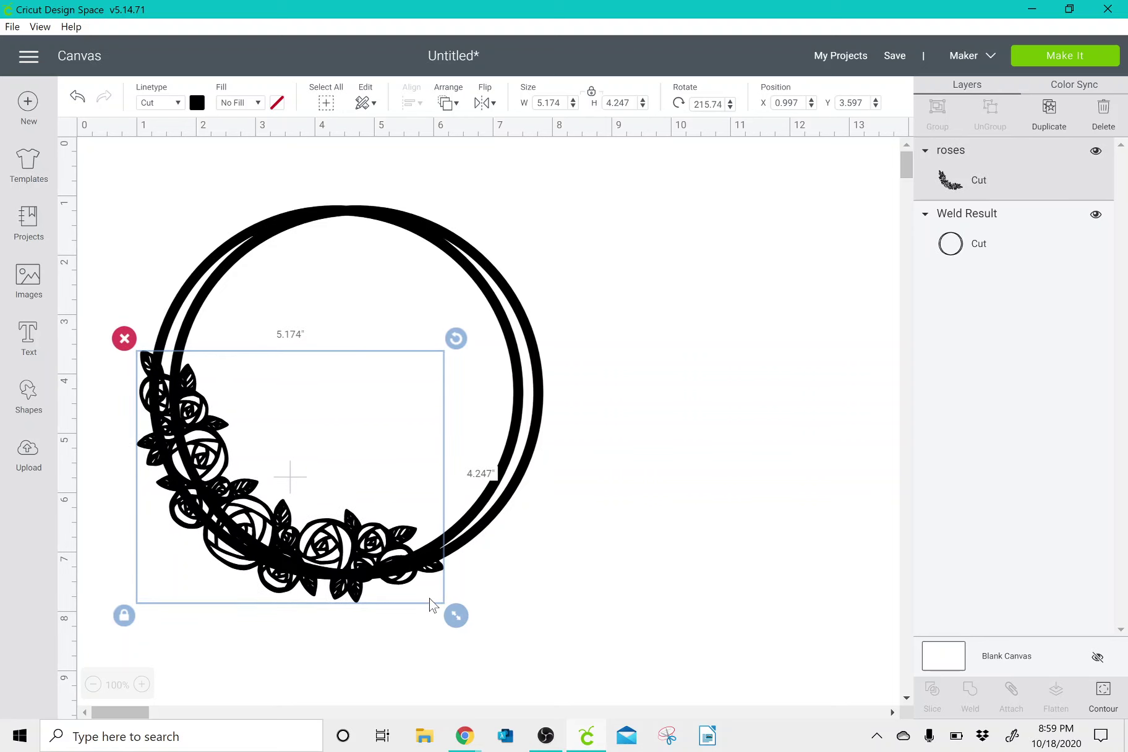
pyautogui.moveTo(456, 612); pyautogui.dragTo(461, 626)
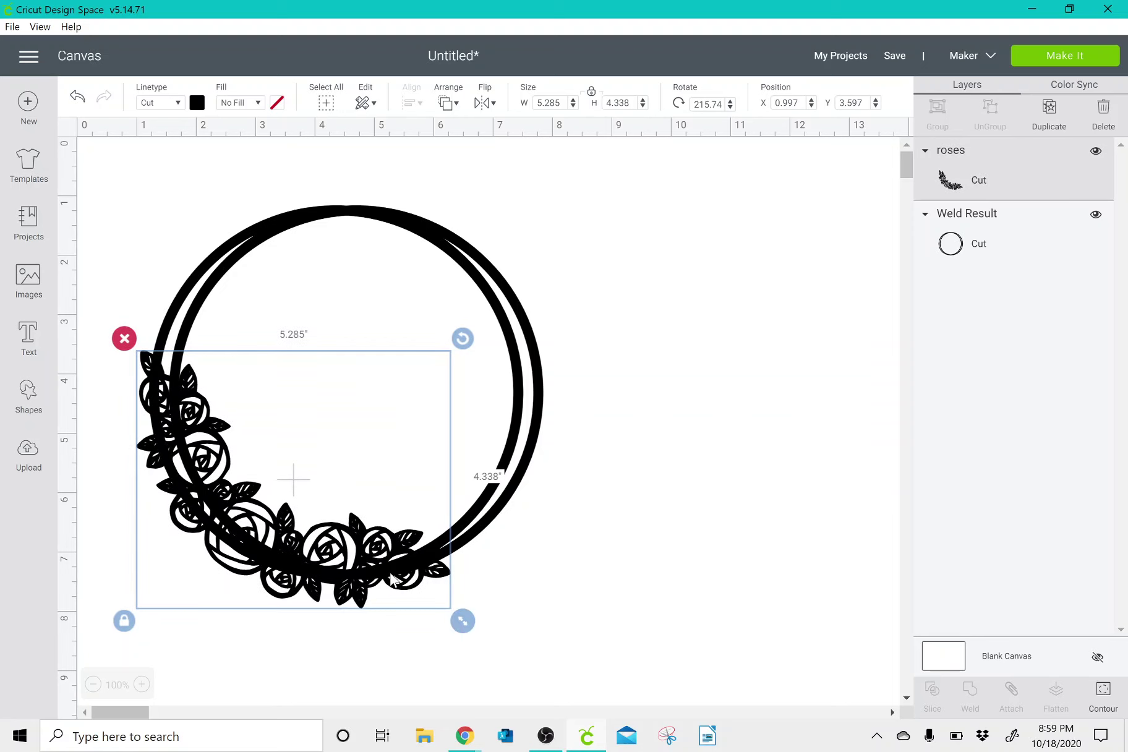
# Set a duplicate of the roses aside and slice the double ring with the original roses.
pyautogui.click(1050, 130)
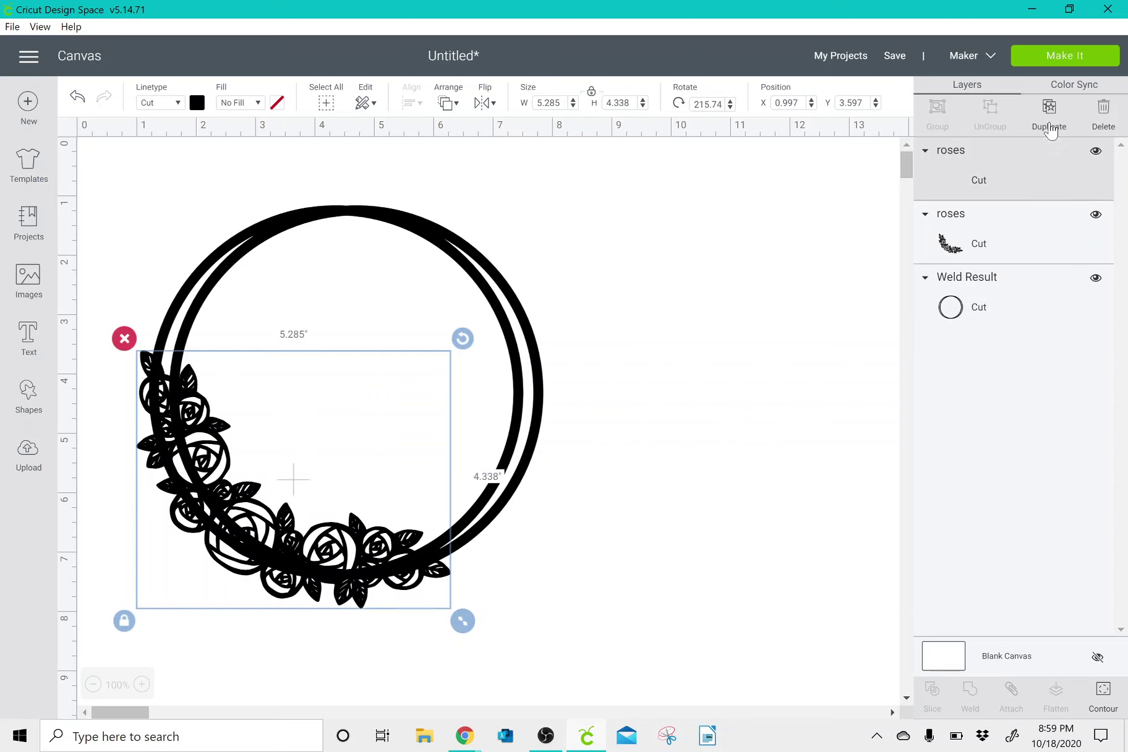
pyautogui.moveTo(303, 537); pyautogui.dragTo(851, 353)
pyautogui.moveTo(112, 212); pyautogui.dragTo(336, 643)
pyautogui.click(938, 691)
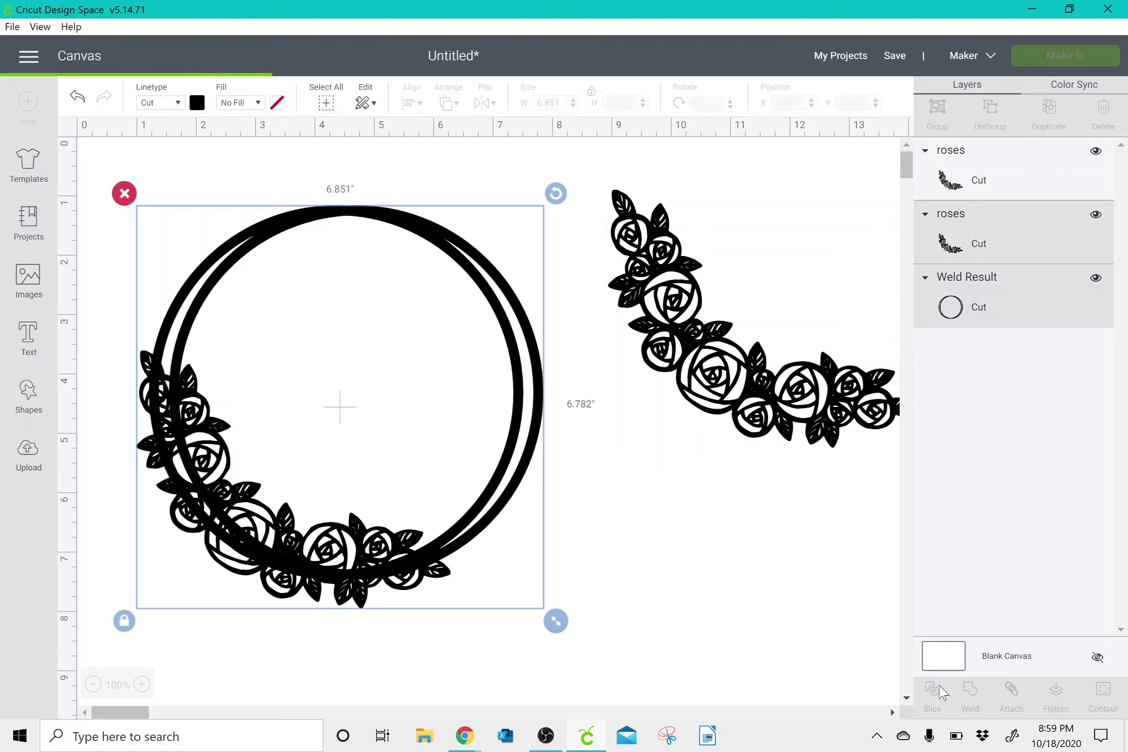
pyautogui.moveTo(281, 575); pyautogui.dragTo(522, 575)
pyautogui.click(451, 379)
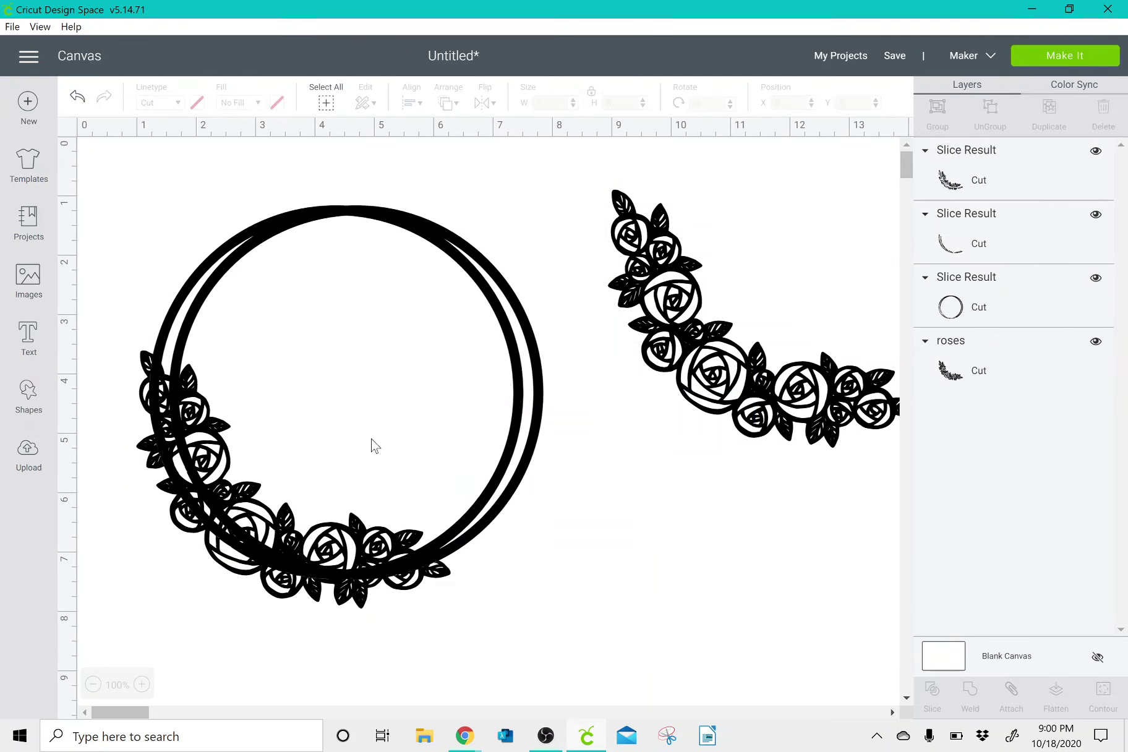
# Delete the sliced rose and overlap pieces, and move the spare roses and the cut ring further right.
pyautogui.moveTo(147, 359); pyautogui.dragTo(417, 455)
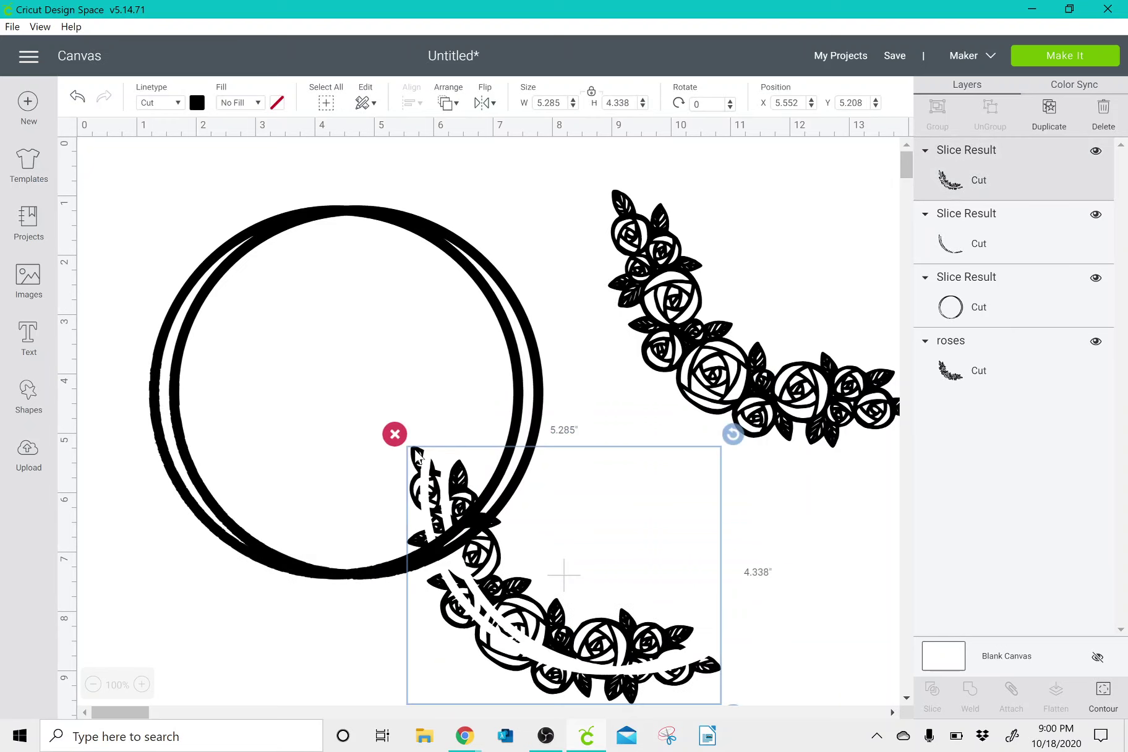
pyautogui.click(396, 435)
pyautogui.moveTo(240, 542); pyautogui.dragTo(445, 567)
pyautogui.click(402, 400)
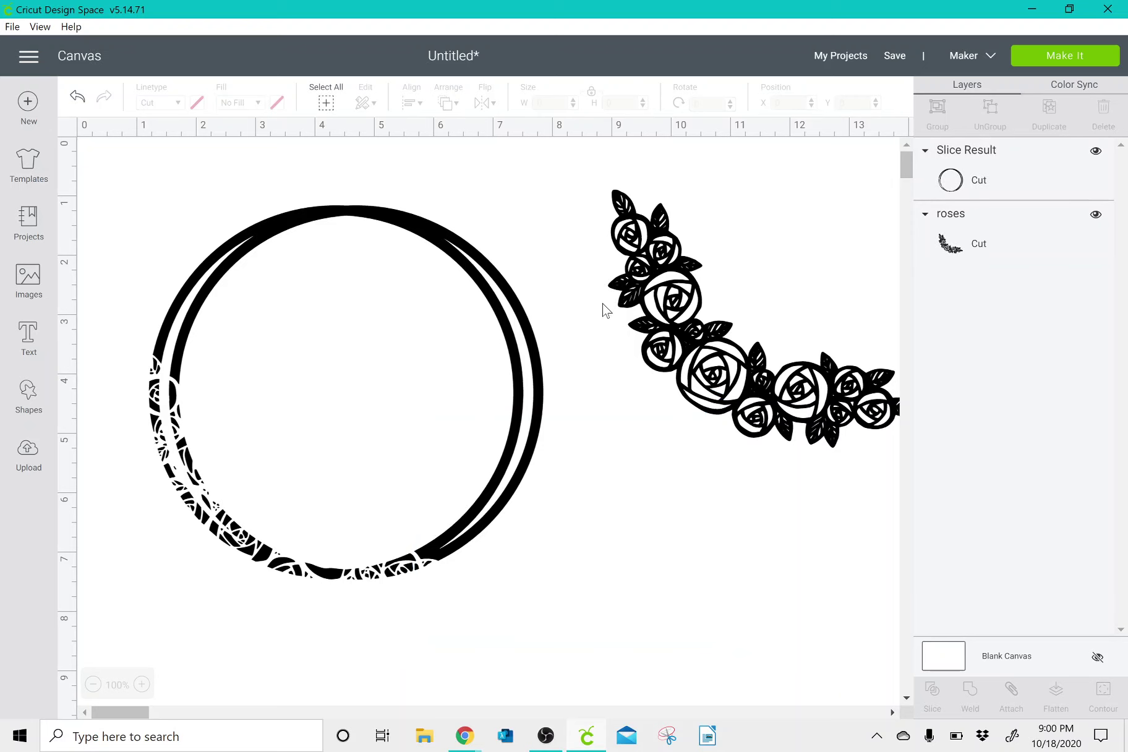
pyautogui.moveTo(605, 309); pyautogui.dragTo(708, 300)
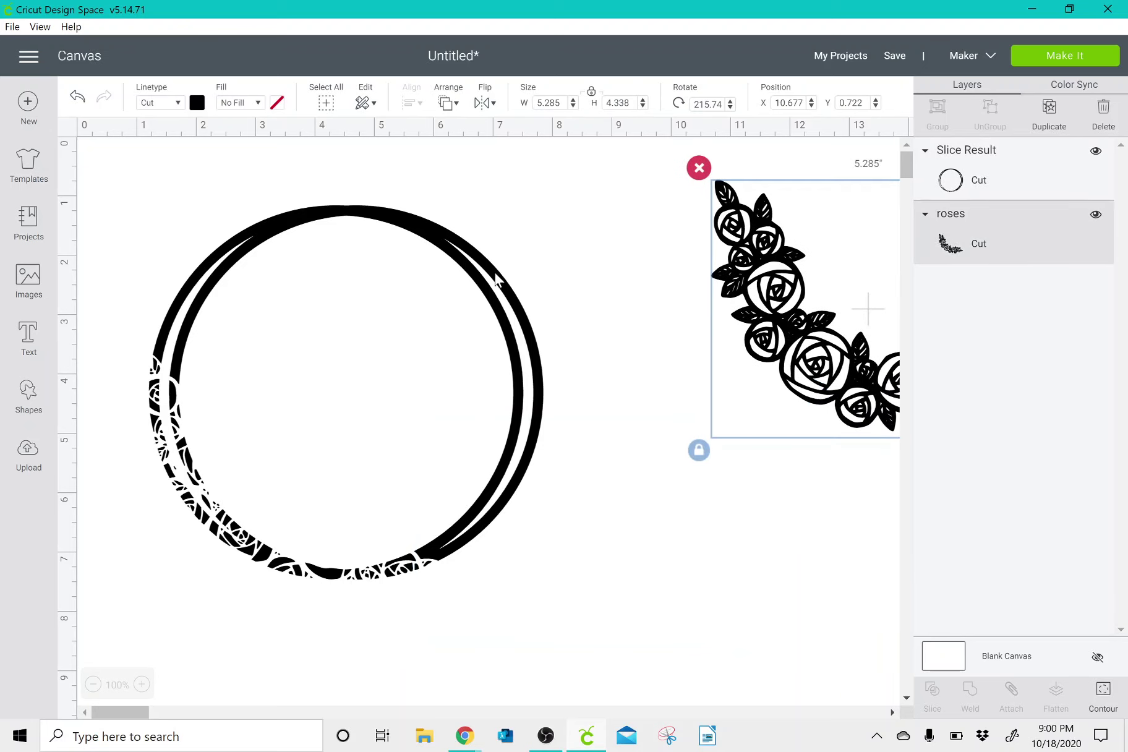
pyautogui.moveTo(495, 275); pyautogui.dragTo(594, 282)
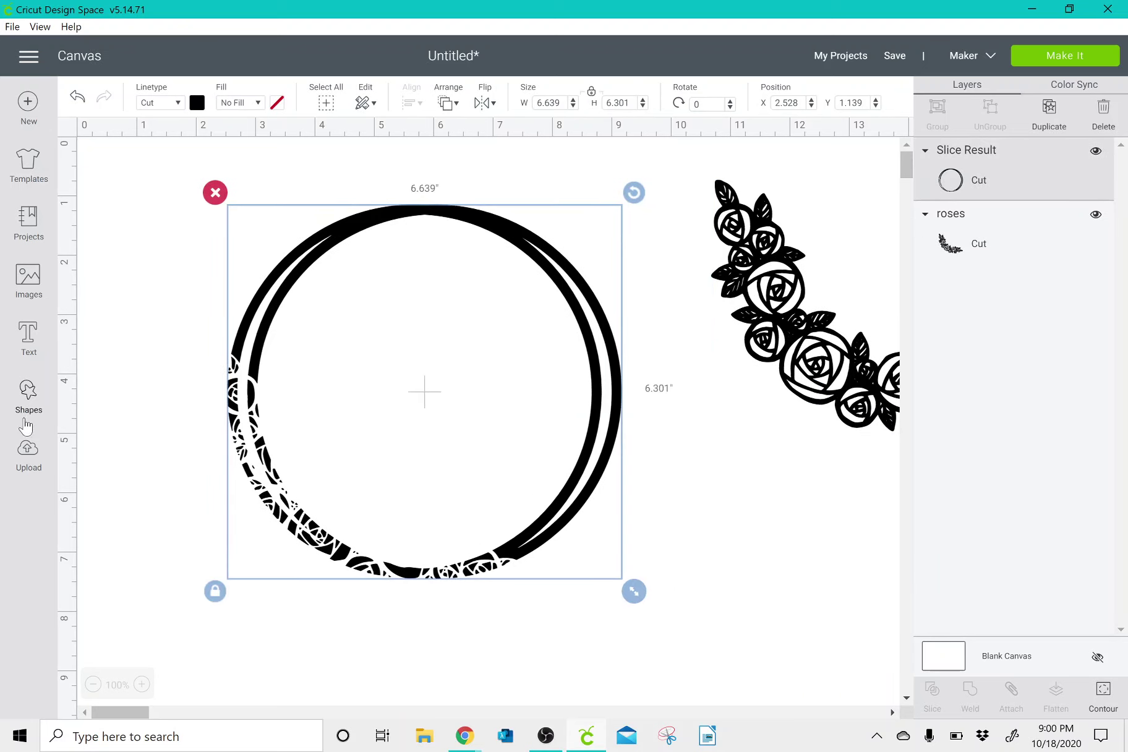
# Add a circle over the ring's sliced lower-left section and change its material color to yellow.
pyautogui.click(27, 391)
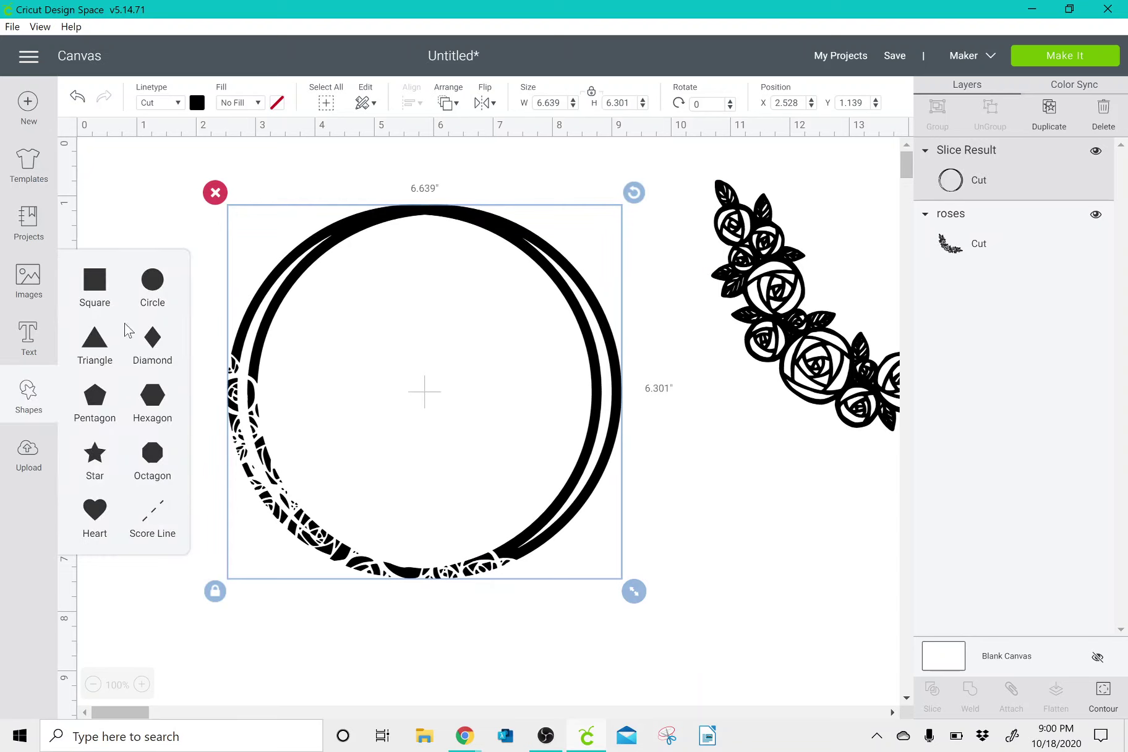
pyautogui.click(148, 296)
pyautogui.moveTo(277, 424); pyautogui.dragTo(284, 616)
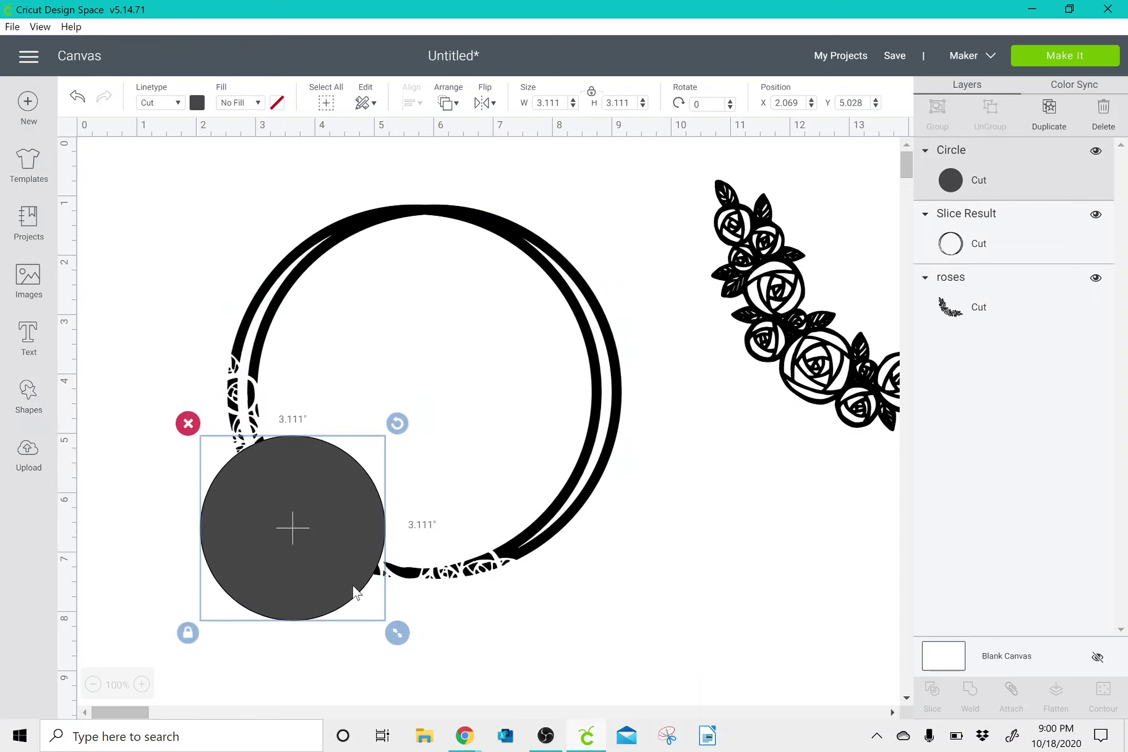
pyautogui.moveTo(307, 497); pyautogui.dragTo(287, 471)
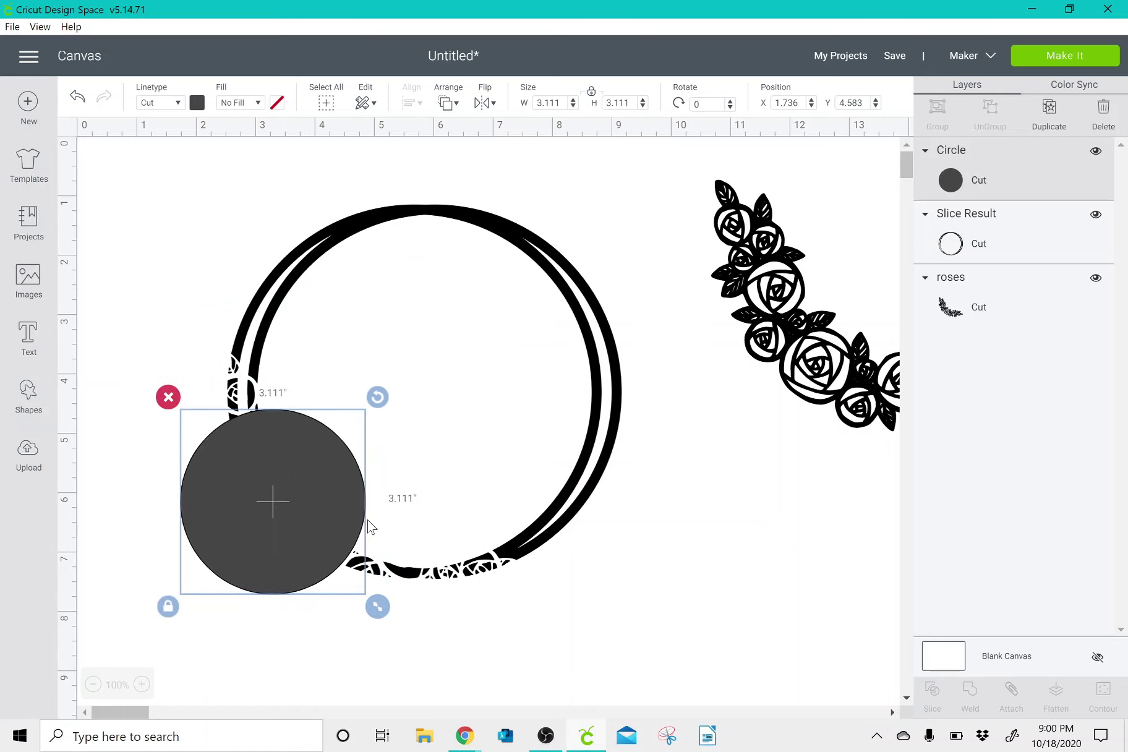
pyautogui.click(197, 102)
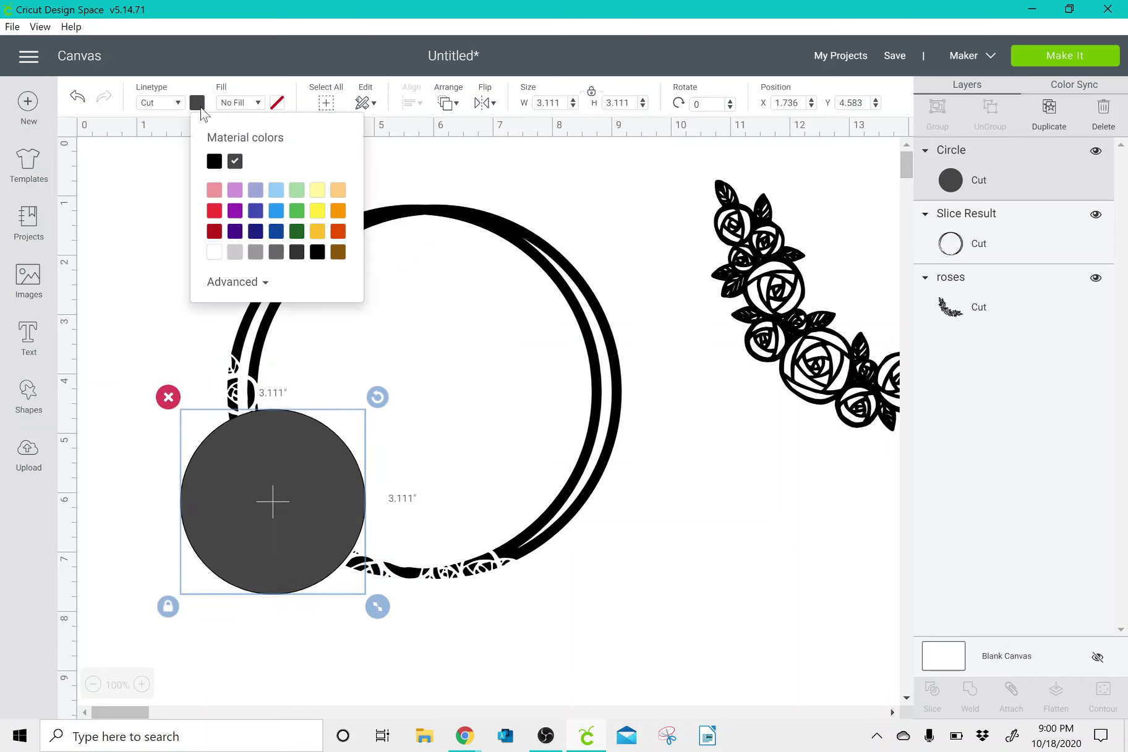
pyautogui.click(317, 211)
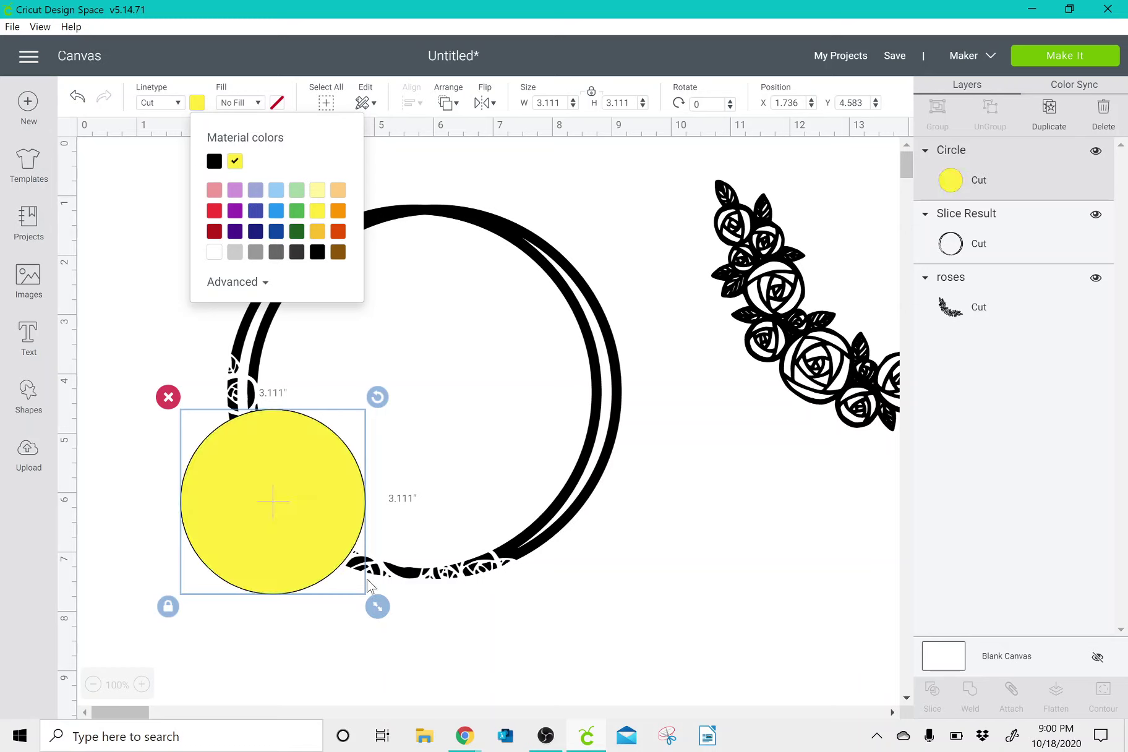
# Enlarge the yellow circle to about 6.028 inches, position it over the ring's sliced lower-left section, and shift both ring and circle upward.
pyautogui.moveTo(383, 611); pyautogui.dragTo(529, 681)
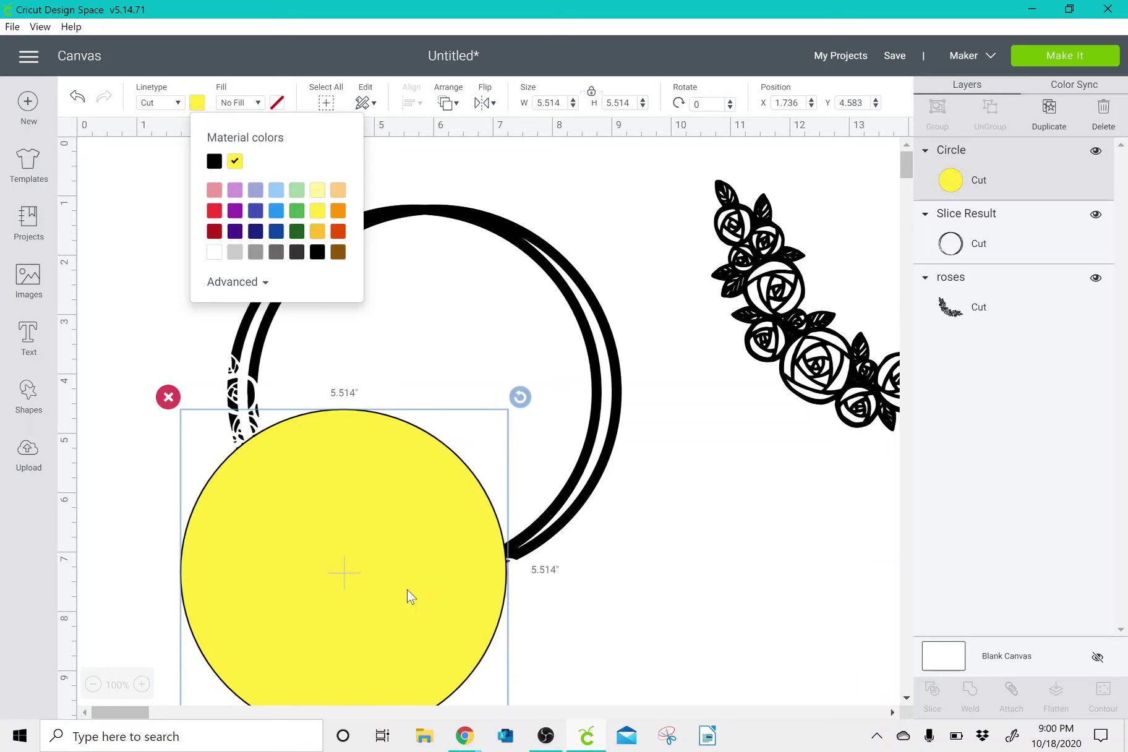
pyautogui.moveTo(407, 590); pyautogui.dragTo(374, 541)
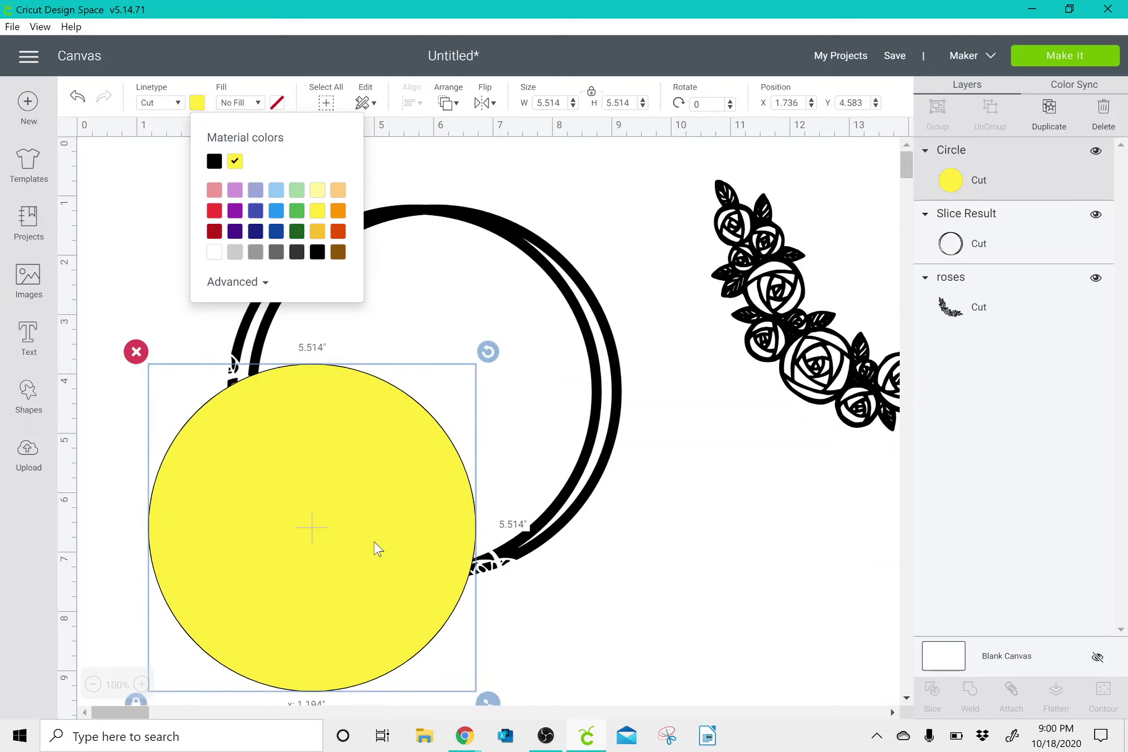
pyautogui.moveTo(485, 696); pyautogui.dragTo(519, 714)
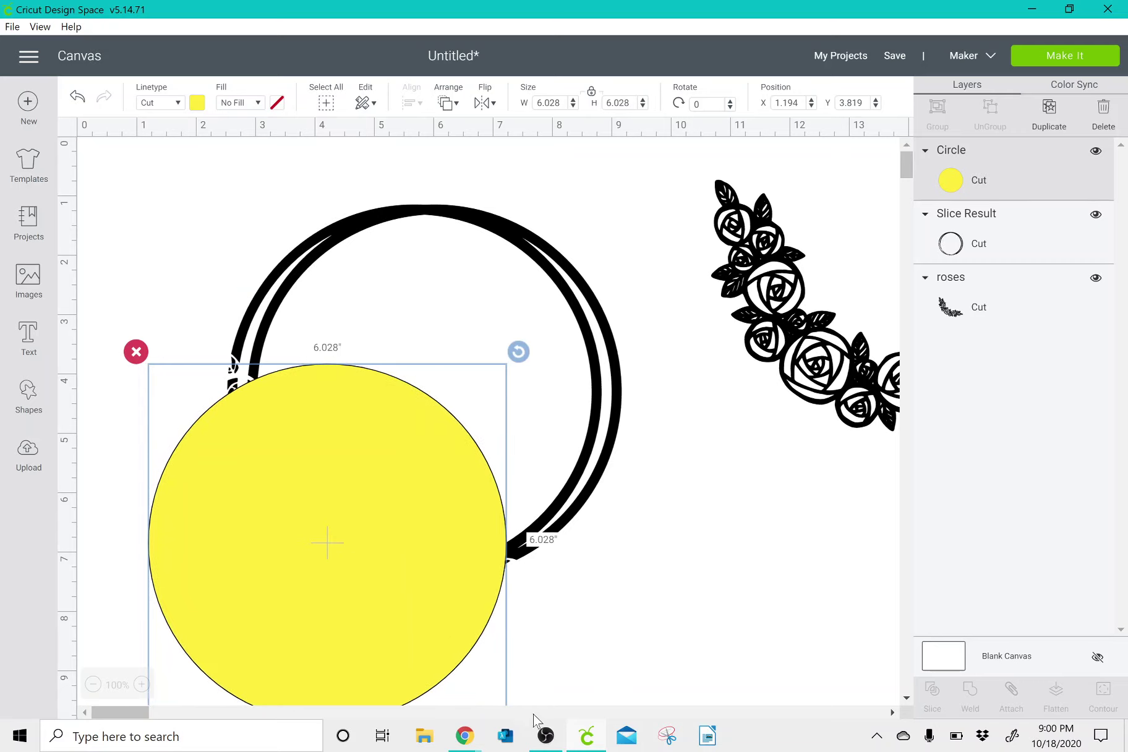
pyautogui.moveTo(423, 601); pyautogui.dragTo(400, 579)
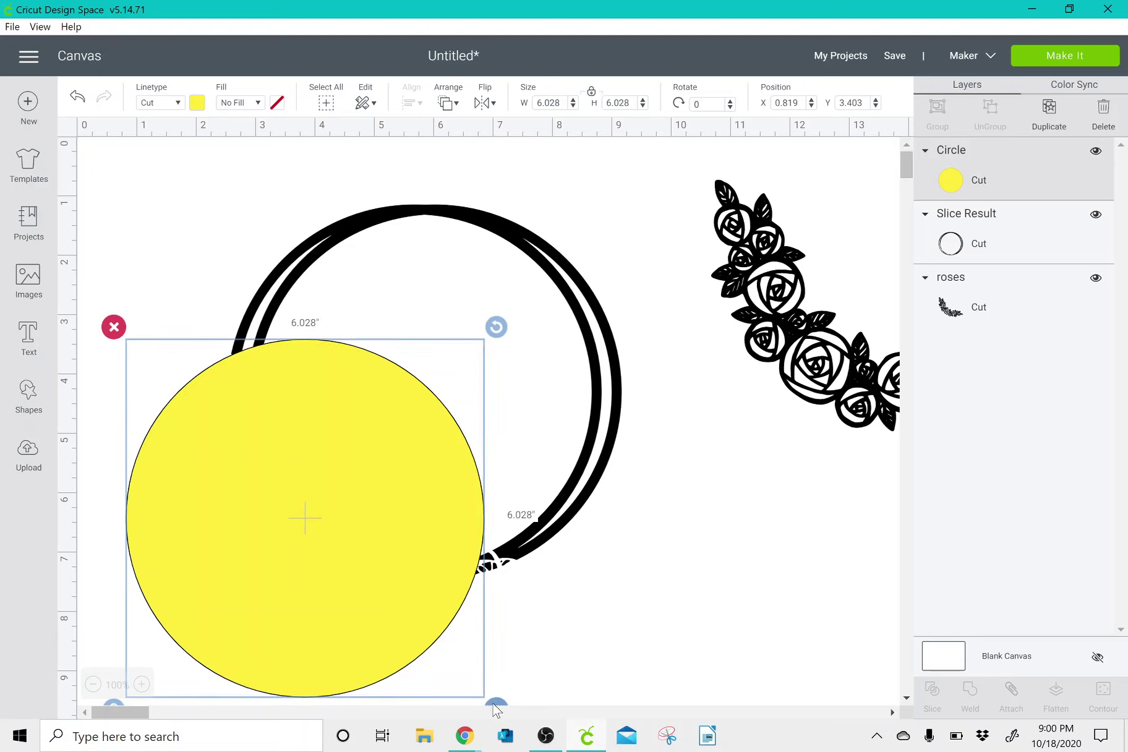
pyautogui.moveTo(626, 424); pyautogui.dragTo(625, 368)
pyautogui.moveTo(426, 416); pyautogui.dragTo(426, 379)
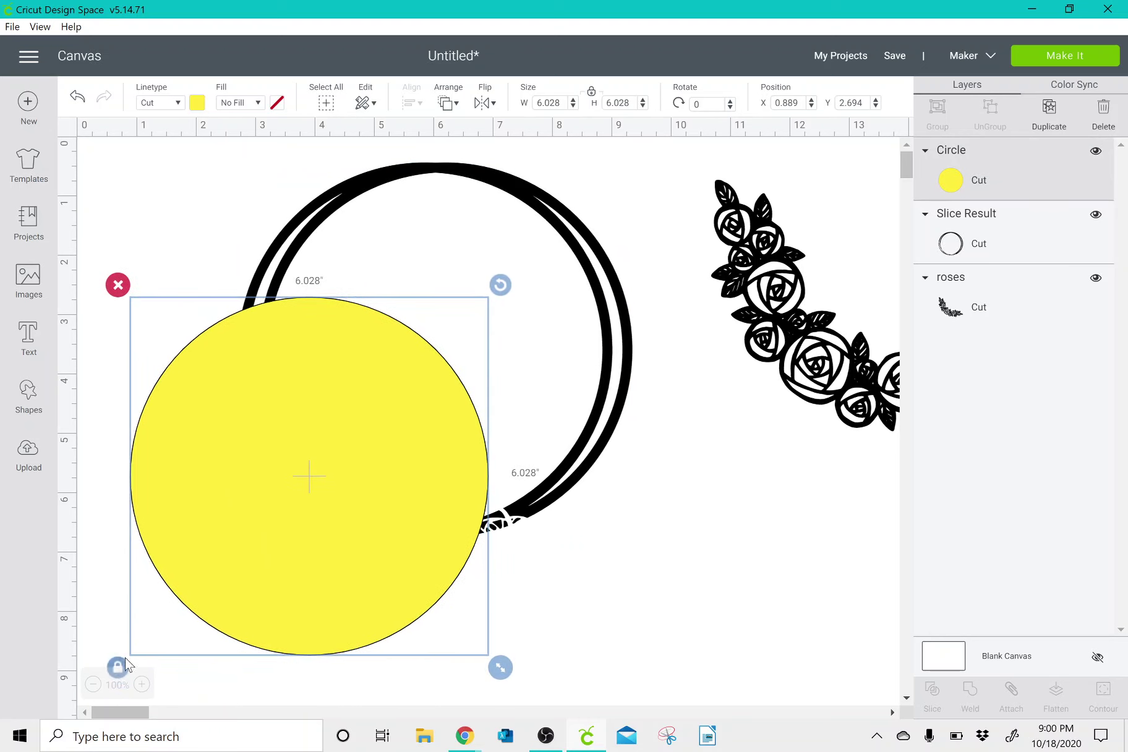
# Unlock the yellow circle's proportions and stretch it into an oval about 6.8 inches wide that covers the whole rose-cut section of the ring.
pyautogui.moveTo(506, 670); pyautogui.dragTo(549, 677)
pyautogui.moveTo(299, 399); pyautogui.dragTo(293, 395)
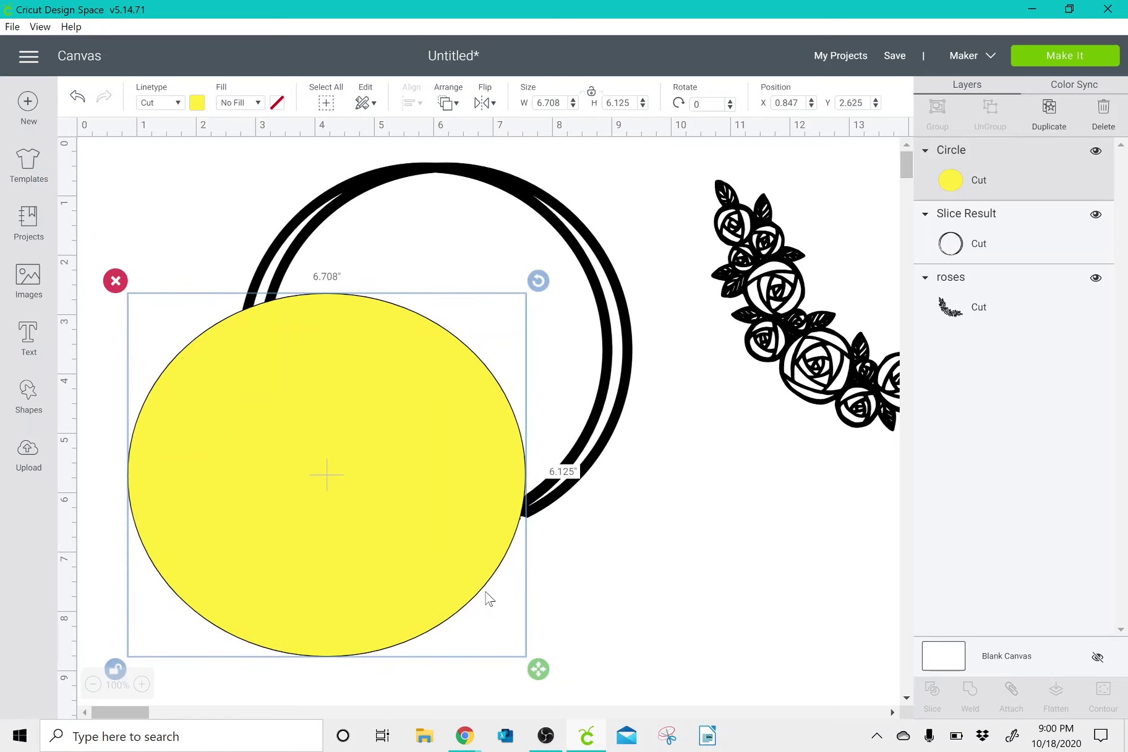
pyautogui.moveTo(536, 673); pyautogui.dragTo(545, 675)
# Slice the double ring with the yellow oval and delete the oval and the leftover rose-cut ring pieces.
pyautogui.moveTo(142, 187); pyautogui.dragTo(423, 486)
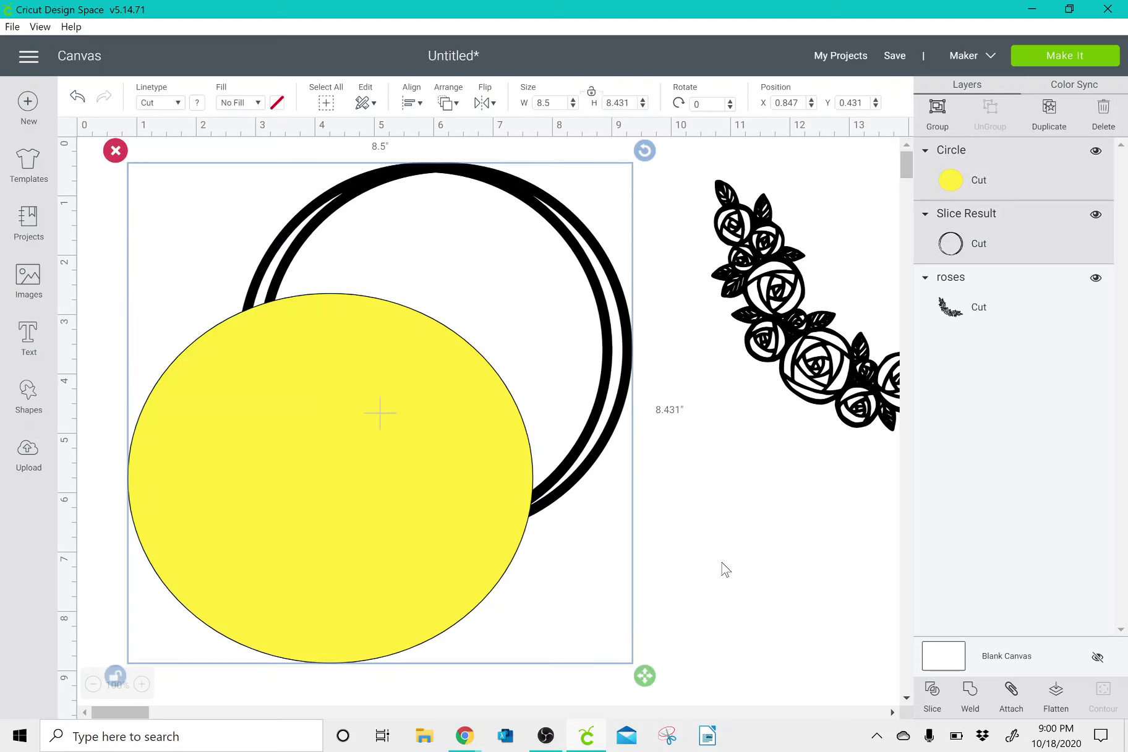
pyautogui.click(933, 693)
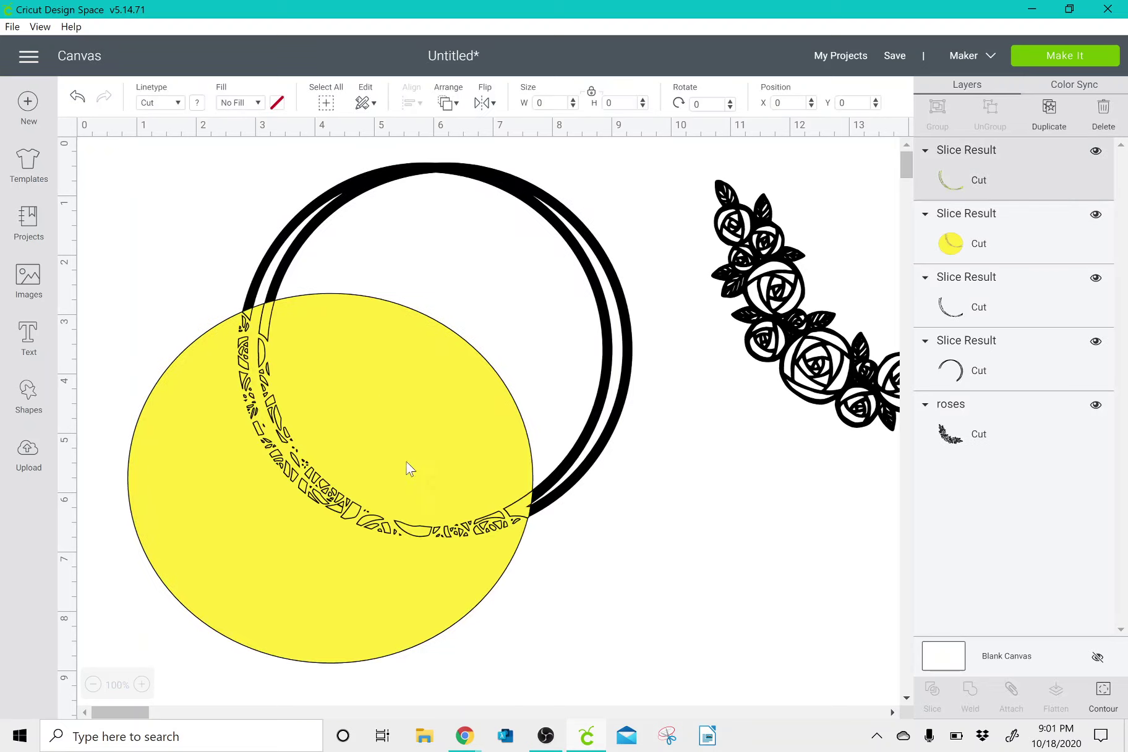
pyautogui.click(407, 468)
pyautogui.click(396, 338)
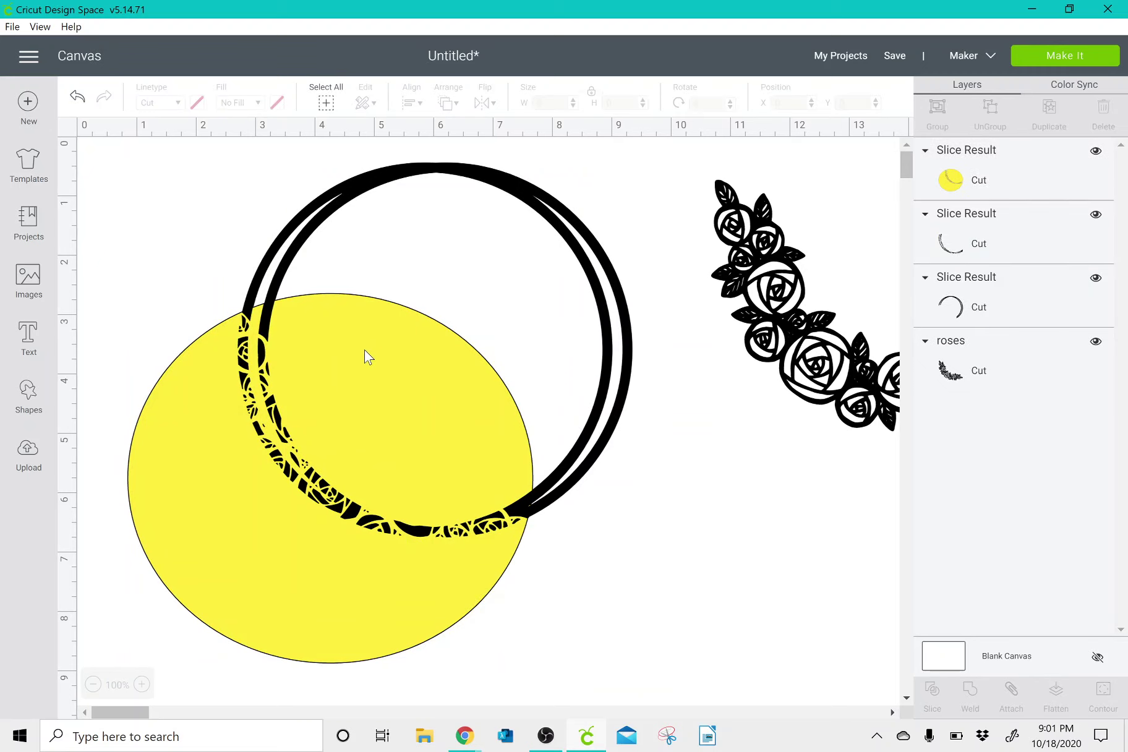
pyautogui.click(454, 415)
pyautogui.click(267, 362)
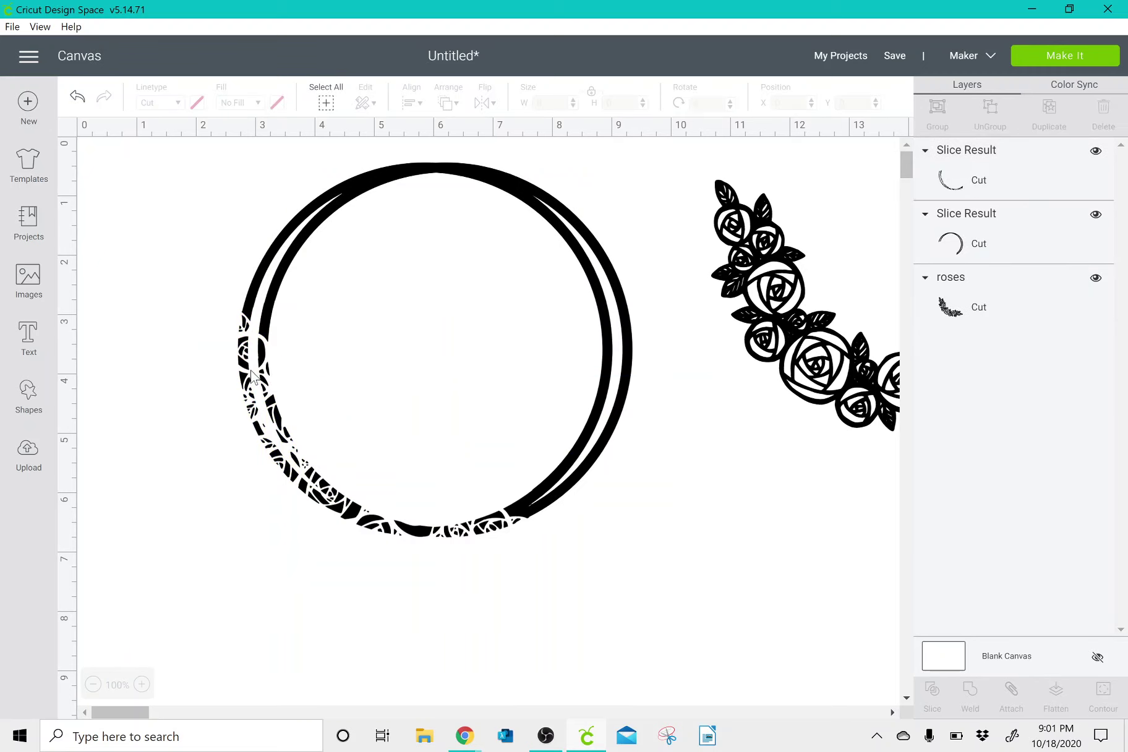
pyautogui.click(346, 487)
pyautogui.click(300, 405)
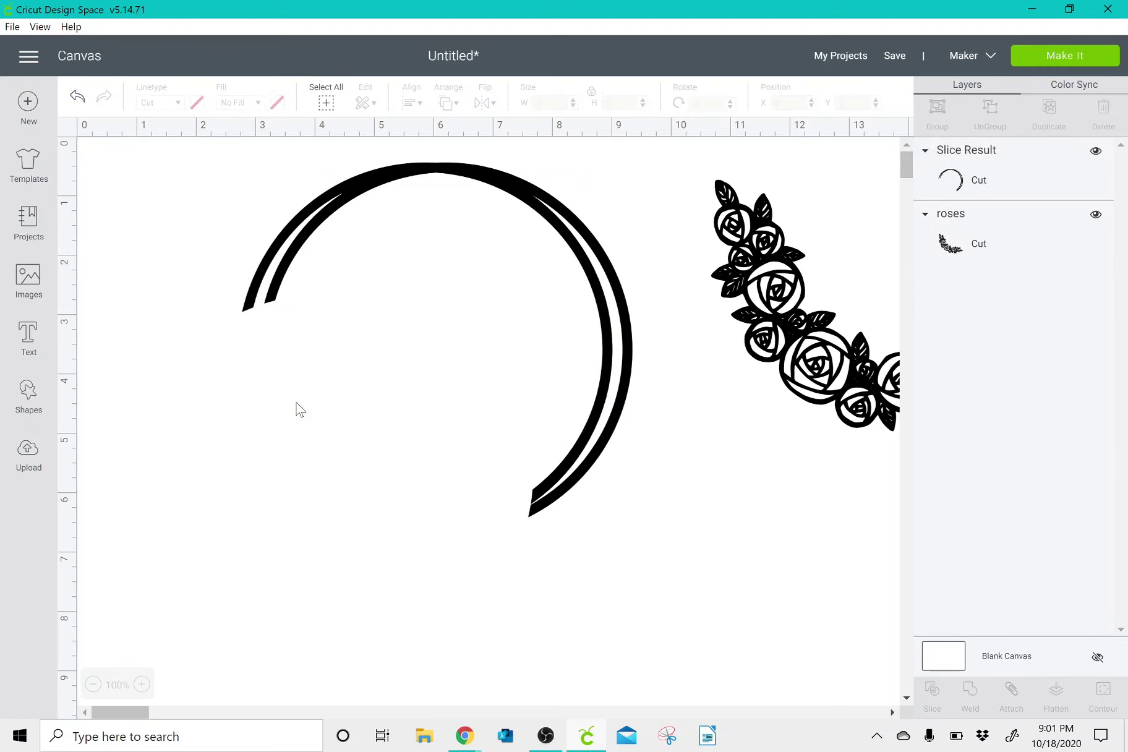
# Reposition the open ring, fit the spare roses over its lower-left gap and enlarge them to about 6.007 inches wide.
pyautogui.click(620, 290)
pyautogui.moveTo(760, 344); pyautogui.dragTo(265, 497)
pyautogui.moveTo(493, 608); pyautogui.dragTo(536, 640)
pyautogui.moveTo(410, 599)
pyautogui.mouseDown()
pyautogui.moveTo(397, 585)
pyautogui.moveTo(406, 574)
pyautogui.mouseUp()
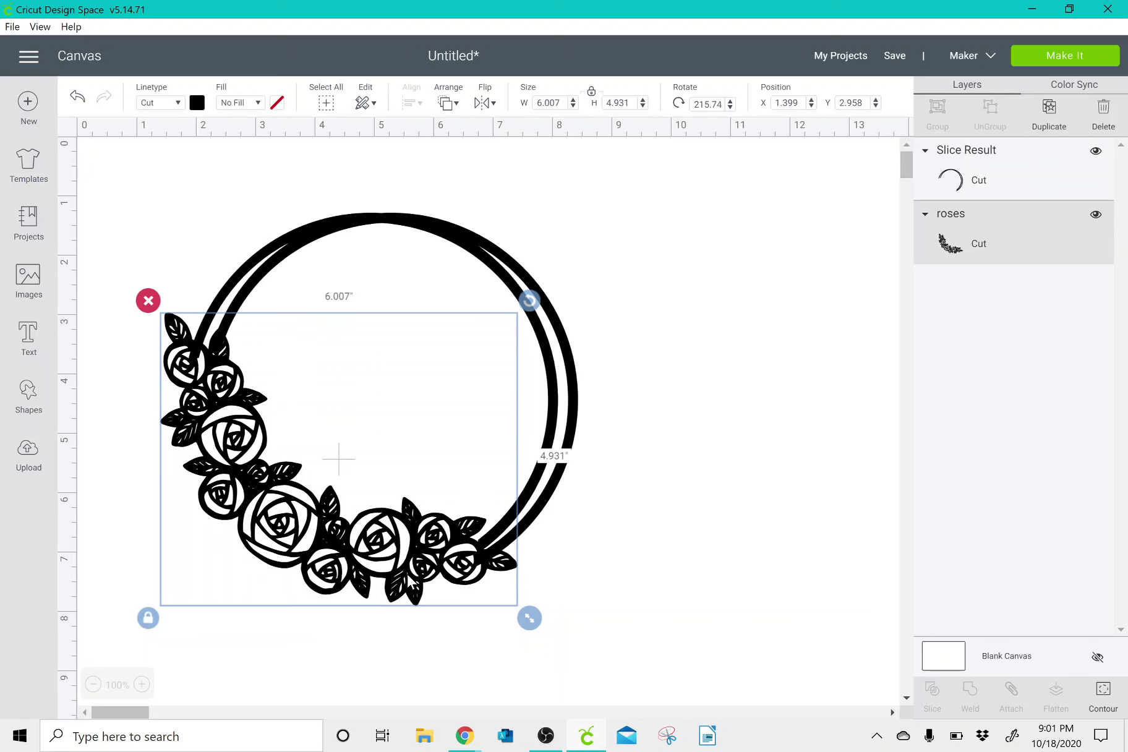
pyautogui.click(225, 253)
pyautogui.click(185, 231)
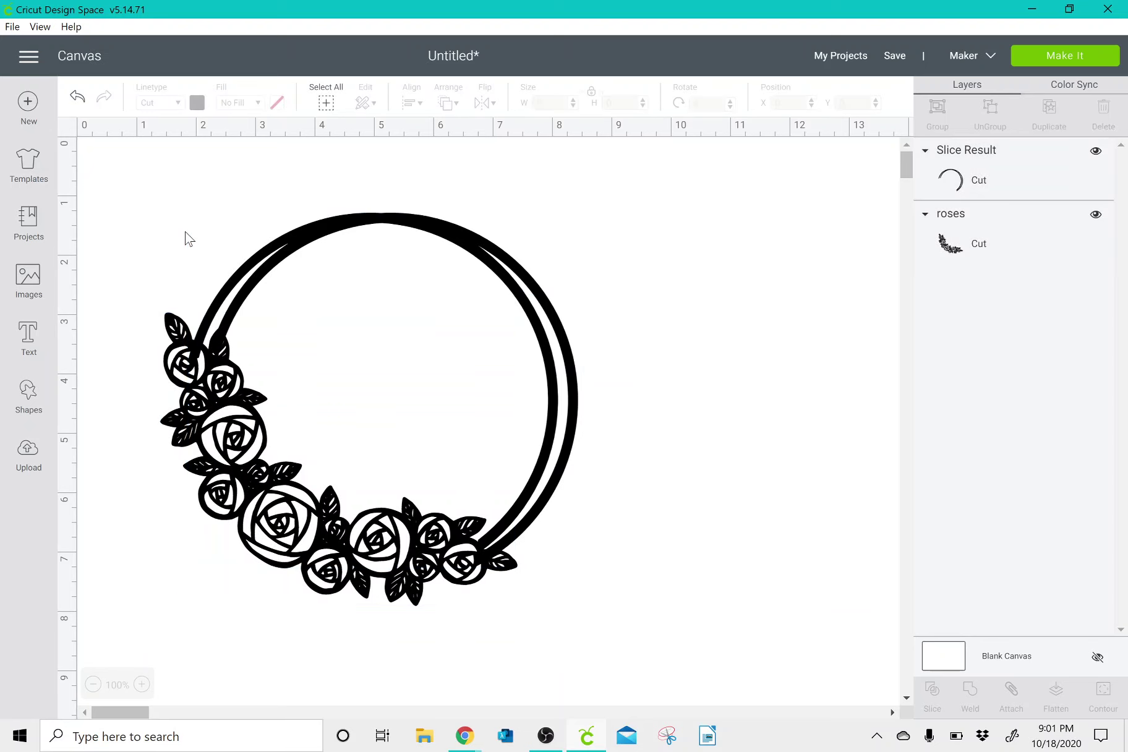
# Weld the roses and the open ring into one frame and move the welded frame slightly right.
pyautogui.moveTo(93, 255); pyautogui.dragTo(543, 552)
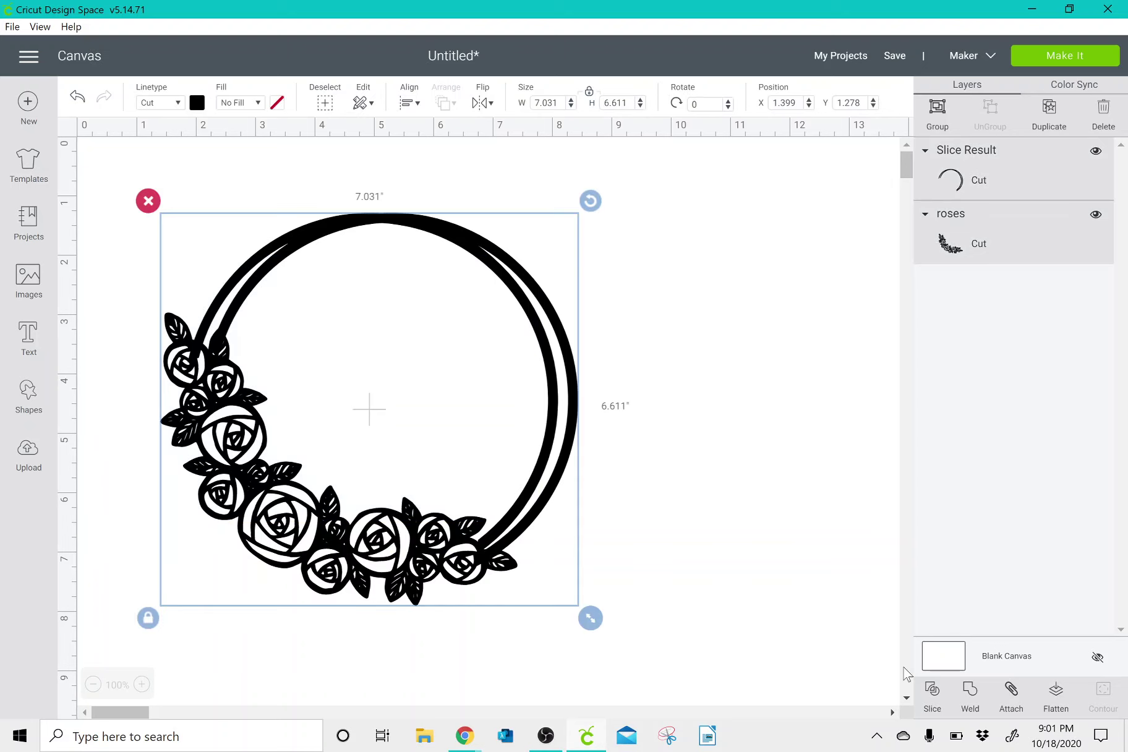
pyautogui.click(983, 701)
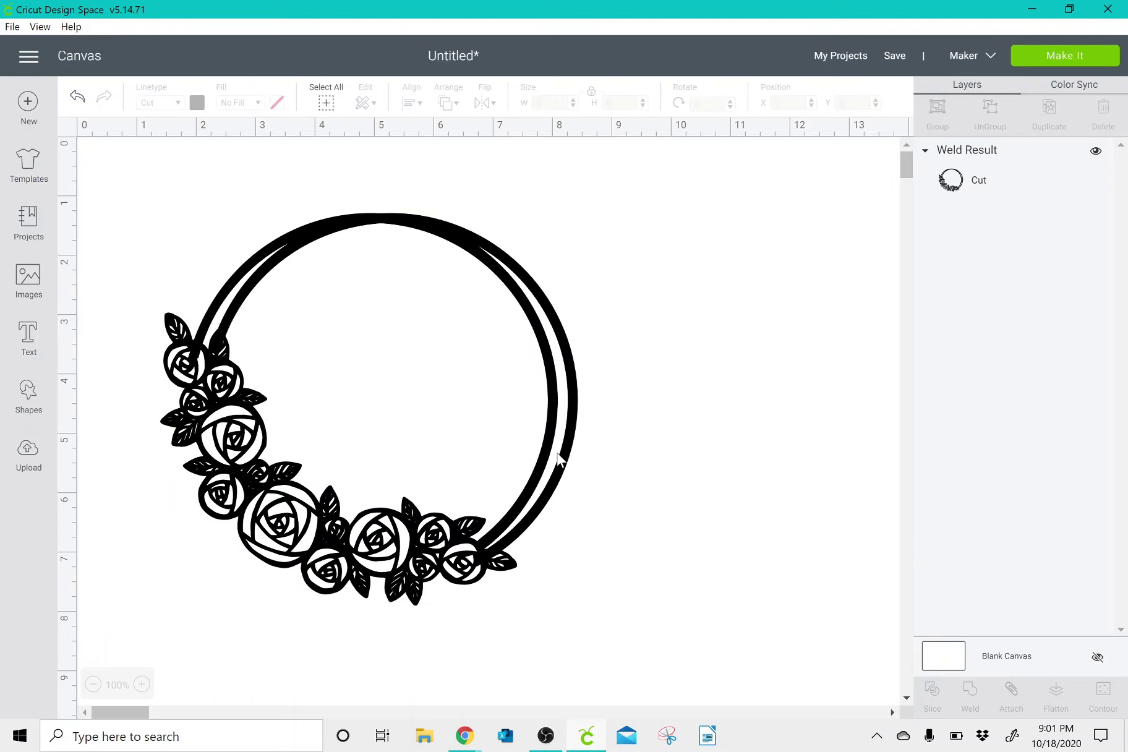
pyautogui.moveTo(558, 459); pyautogui.dragTo(587, 463)
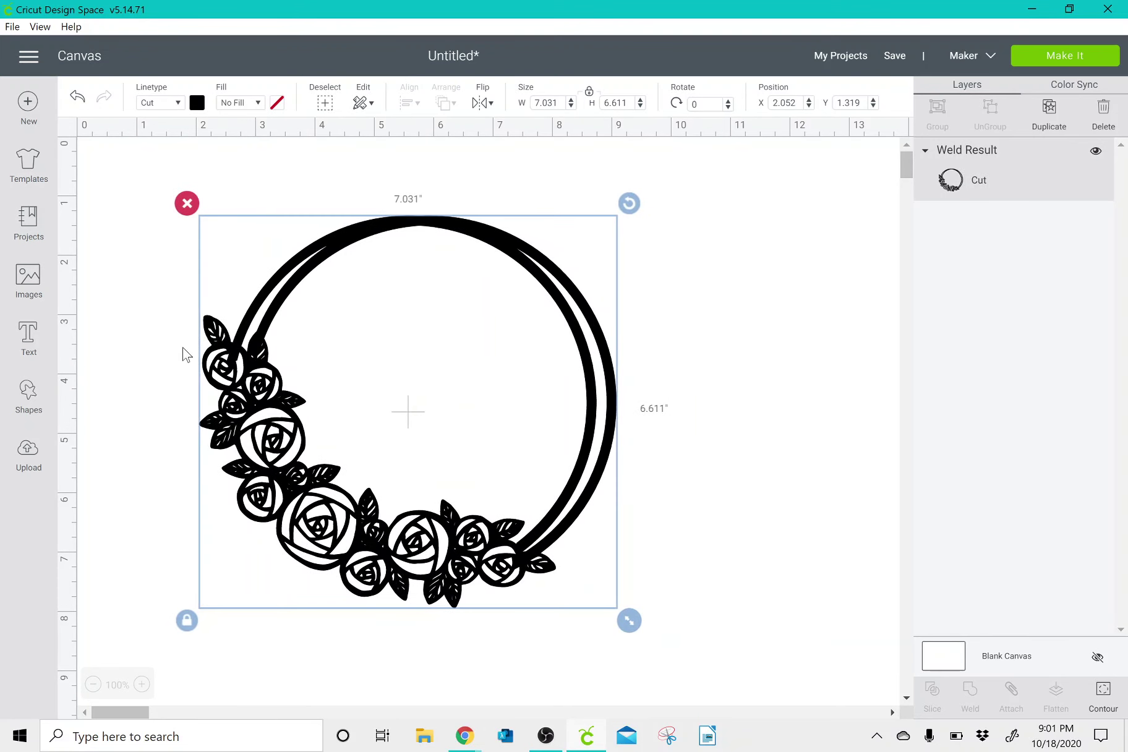
# Add a square, unlock its proportions and stretch it into a bar about 8.903 by 2.653 inches across the frame's middle.
pyautogui.click(29, 398)
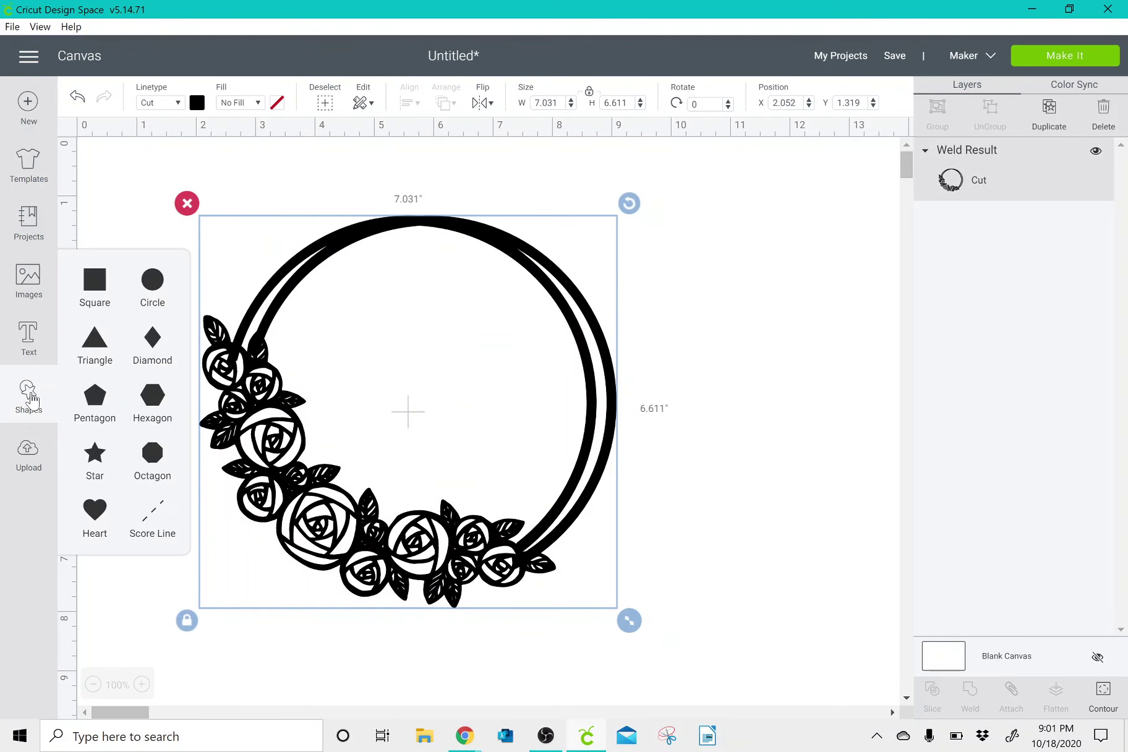
pyautogui.click(89, 283)
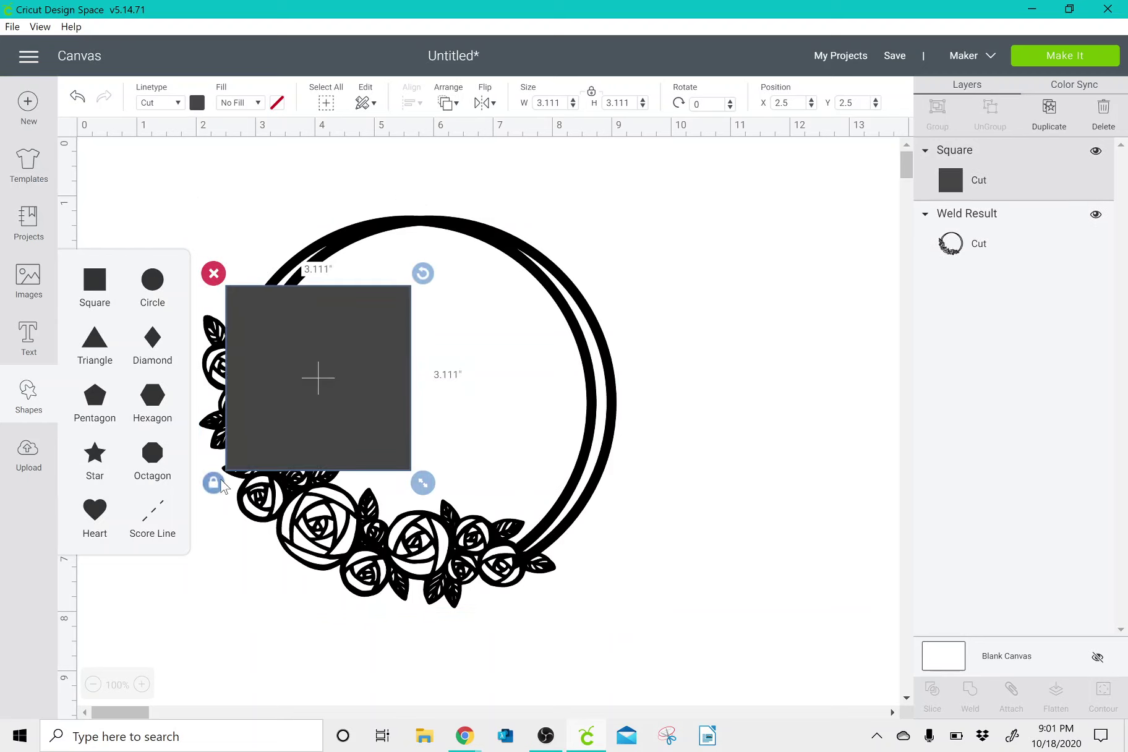
pyautogui.moveTo(365, 440); pyautogui.dragTo(291, 480)
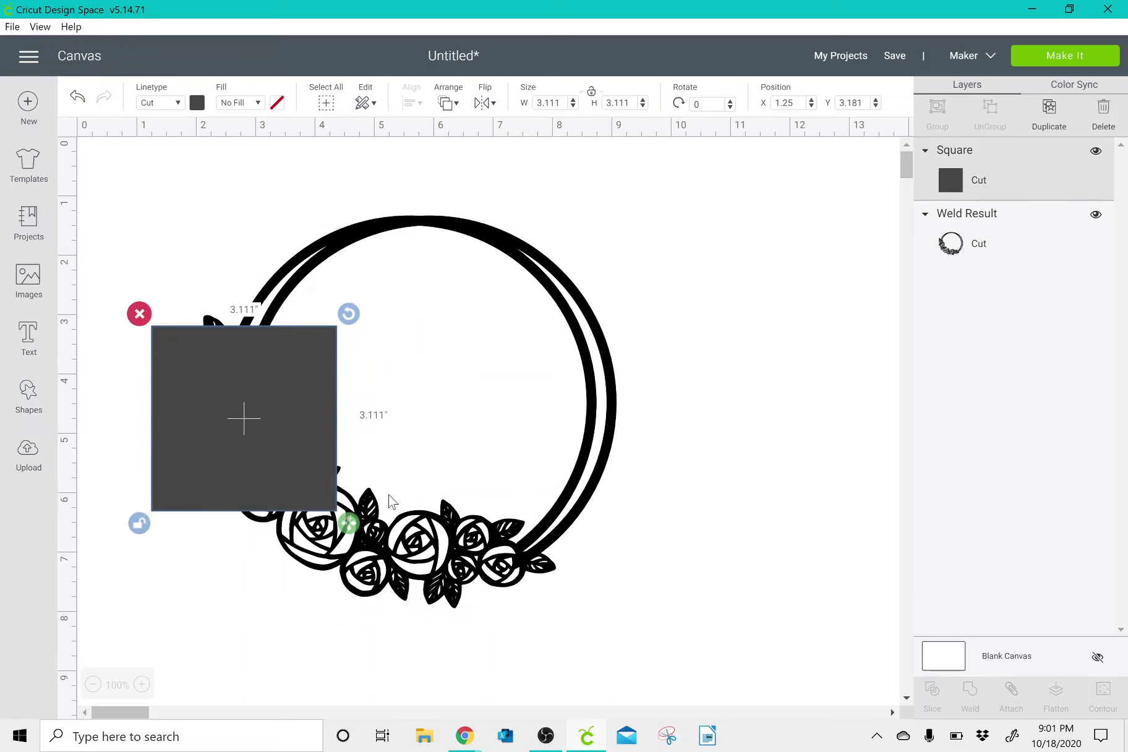
pyautogui.moveTo(344, 529); pyautogui.dragTo(689, 499)
pyautogui.moveTo(606, 432); pyautogui.dragTo(522, 437)
# Center the wide bar and the floral frame on each other and slice the frame with the bar.
pyautogui.moveTo(230, 182); pyautogui.dragTo(381, 444)
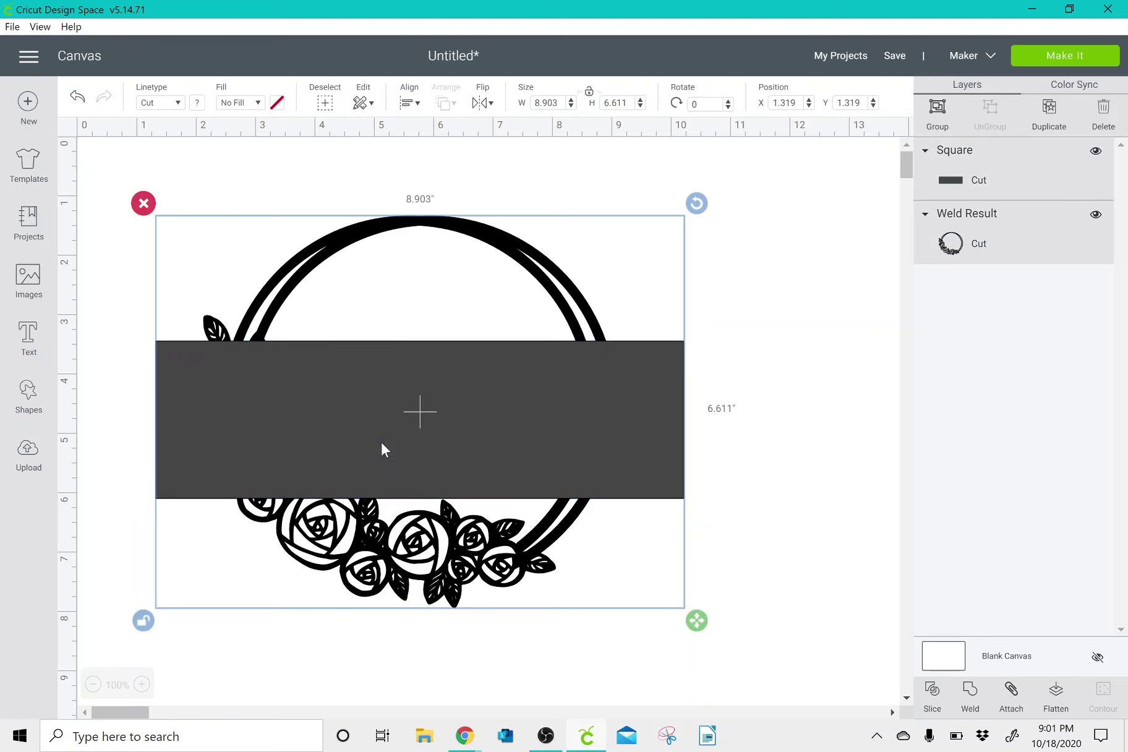
pyautogui.click(416, 105)
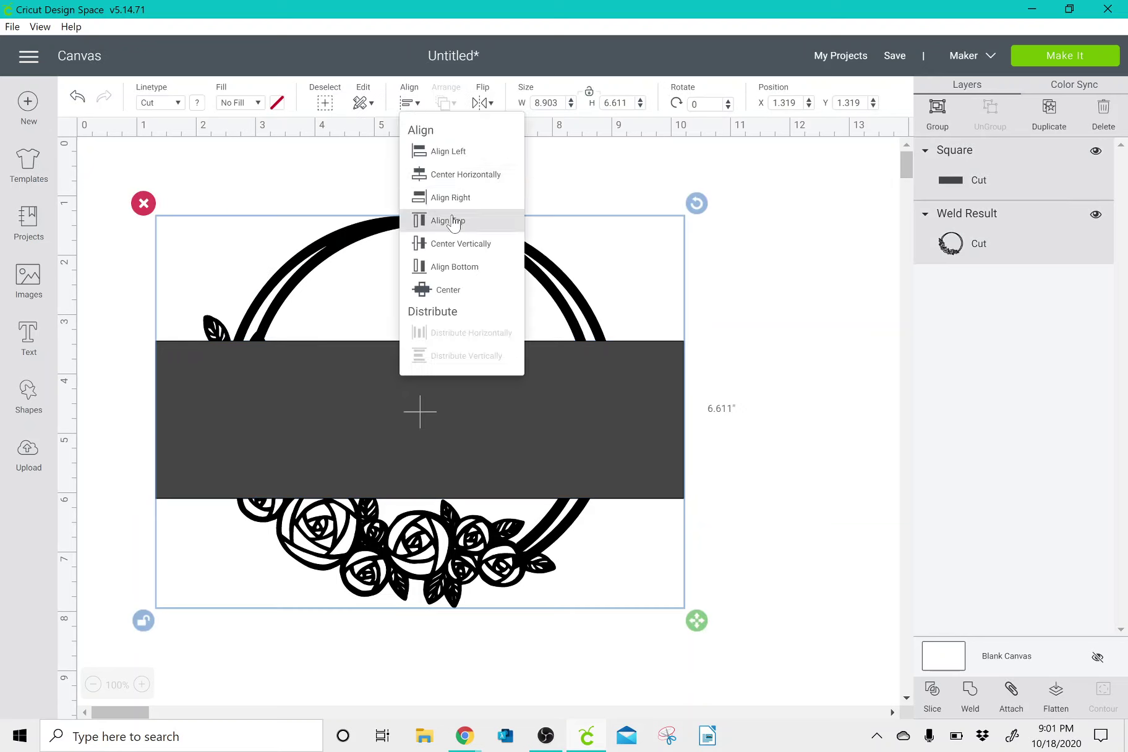
pyautogui.click(426, 290)
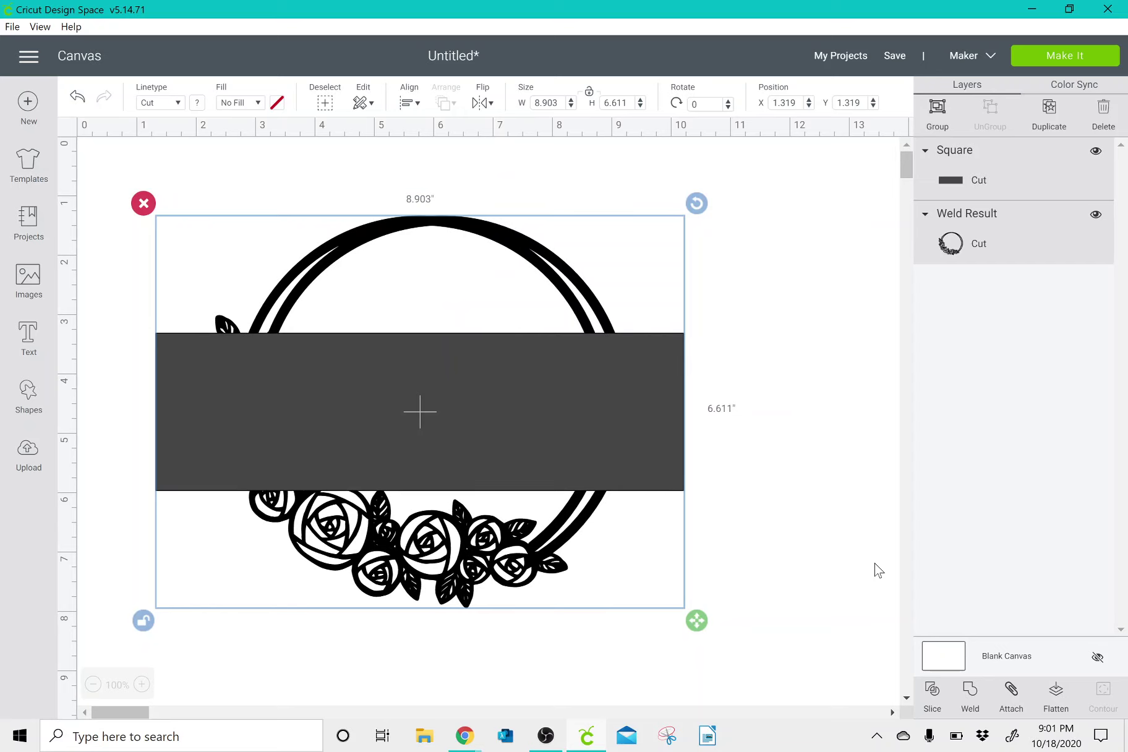
pyautogui.click(931, 696)
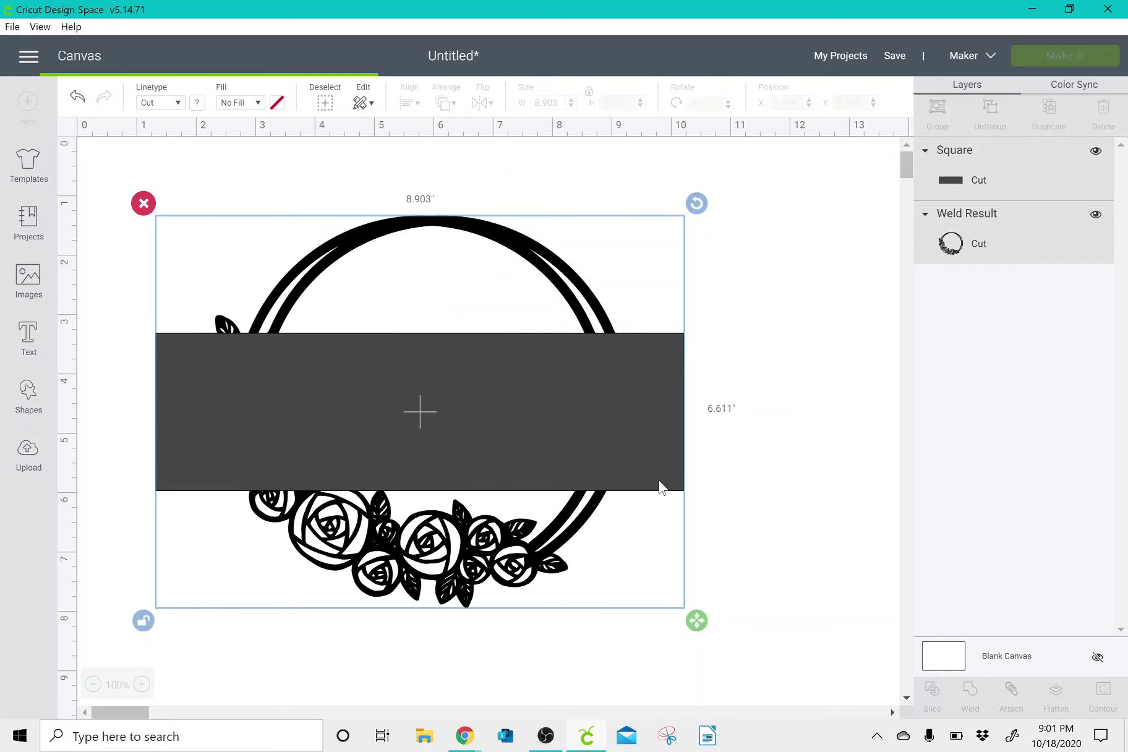
# Delete the sliced bar pieces and the frame's cut-out middle section, and reposition the split frame at about X 2.605, Y 1.389.
pyautogui.moveTo(394, 388); pyautogui.dragTo(528, 360)
pyautogui.press('Delete')
pyautogui.moveTo(450, 369); pyautogui.dragTo(633, 359)
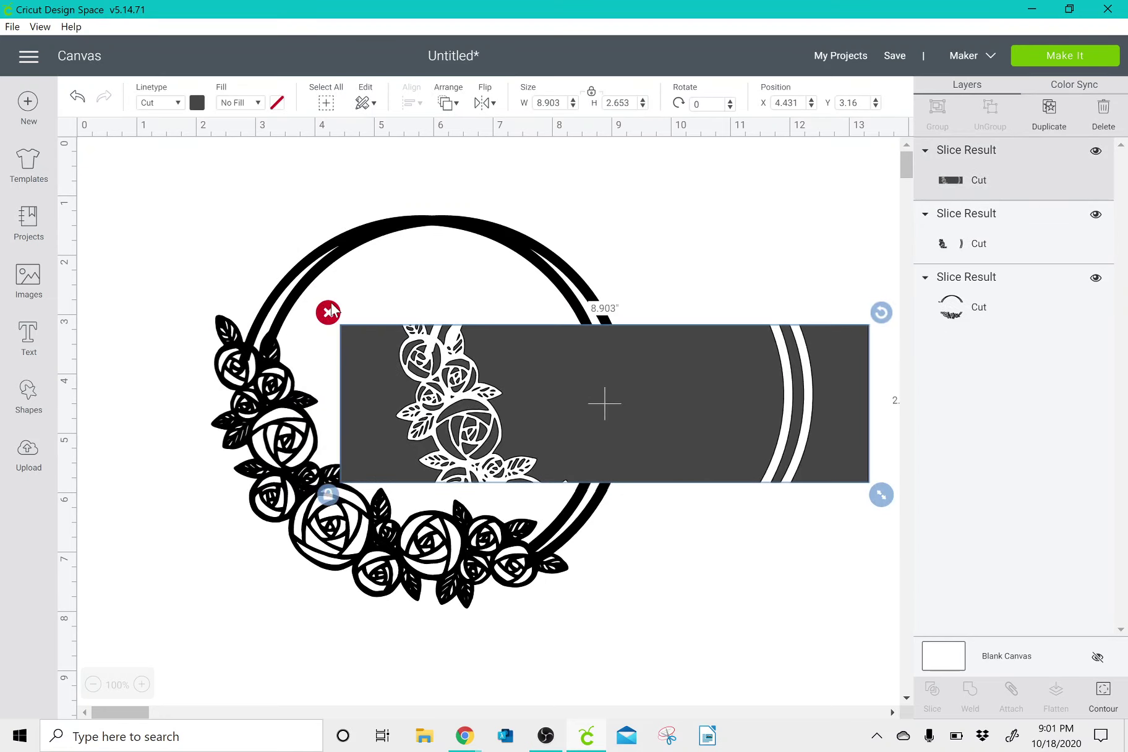
pyautogui.press('Delete')
pyautogui.moveTo(334, 395); pyautogui.dragTo(449, 408)
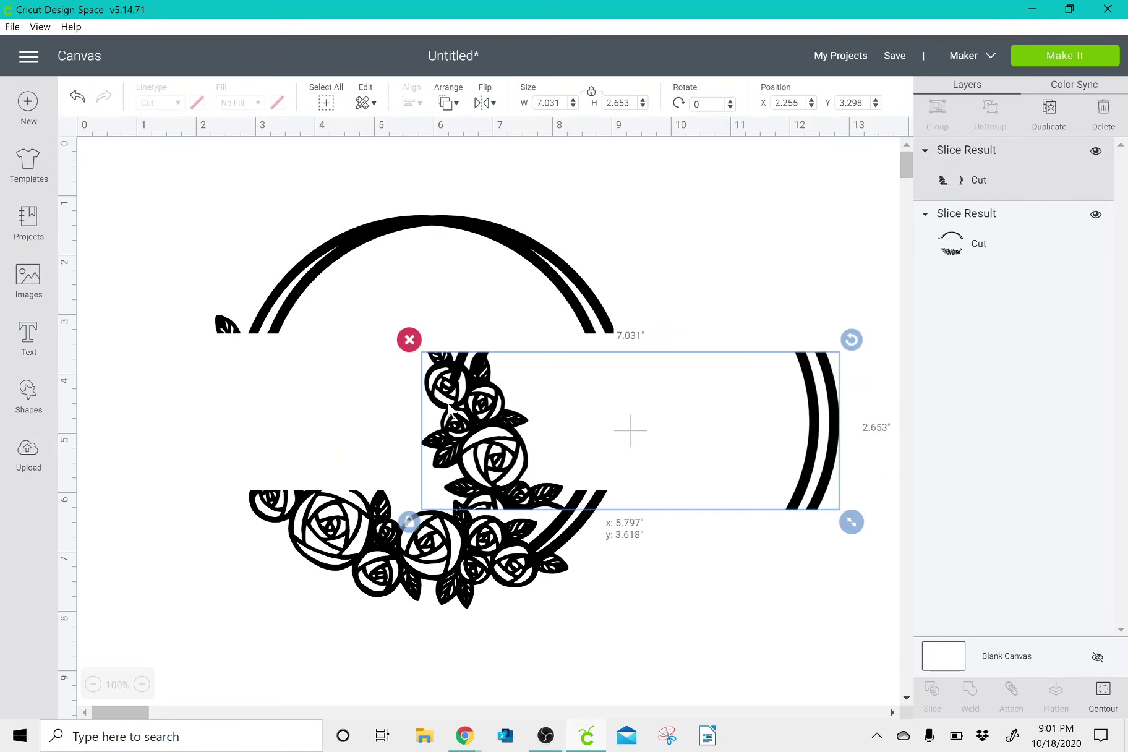
pyautogui.click(409, 339)
pyautogui.moveTo(622, 334); pyautogui.dragTo(522, 325)
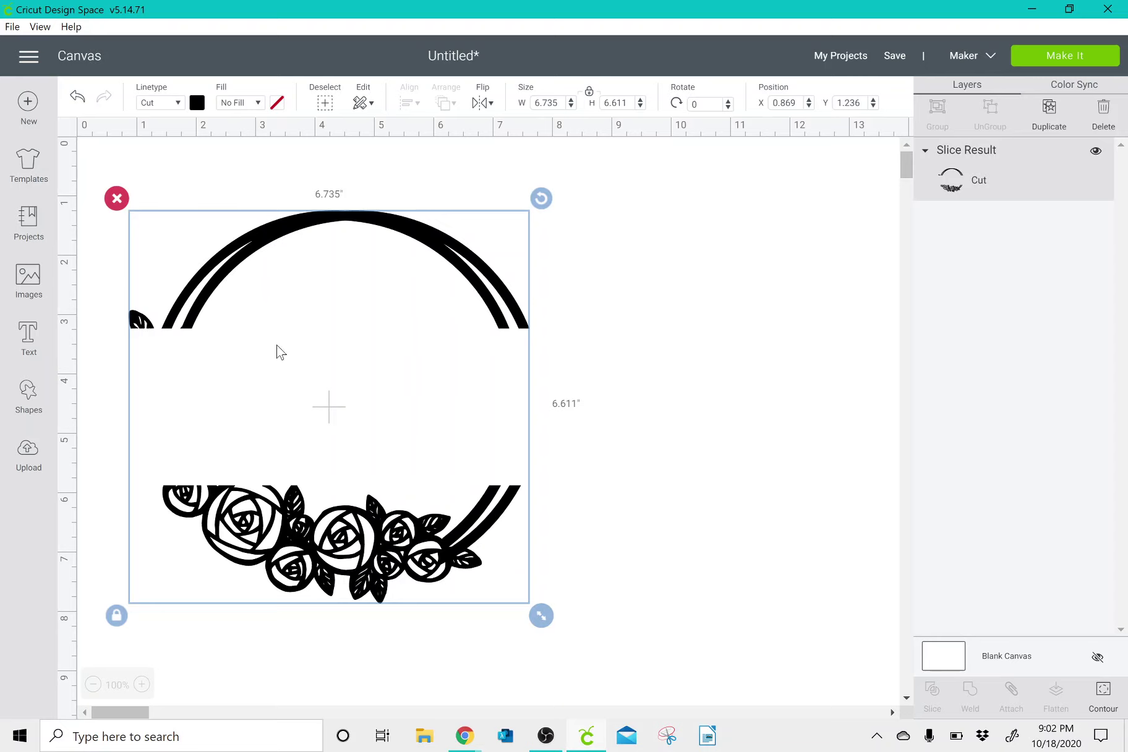
pyautogui.moveTo(206, 301); pyautogui.dragTo(315, 311)
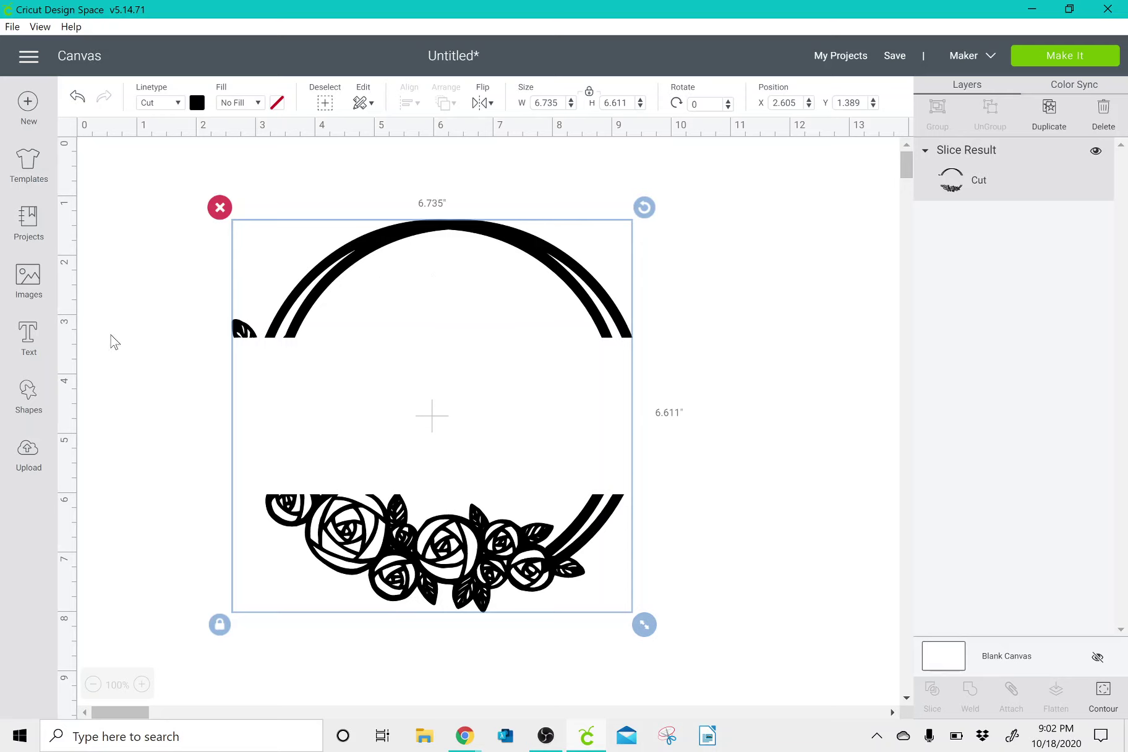
# Add a square, unlock its proportions and flatten it into a bar about 6.792 by 0.181 inches beneath the upper arch's cut ends.
pyautogui.click(28, 403)
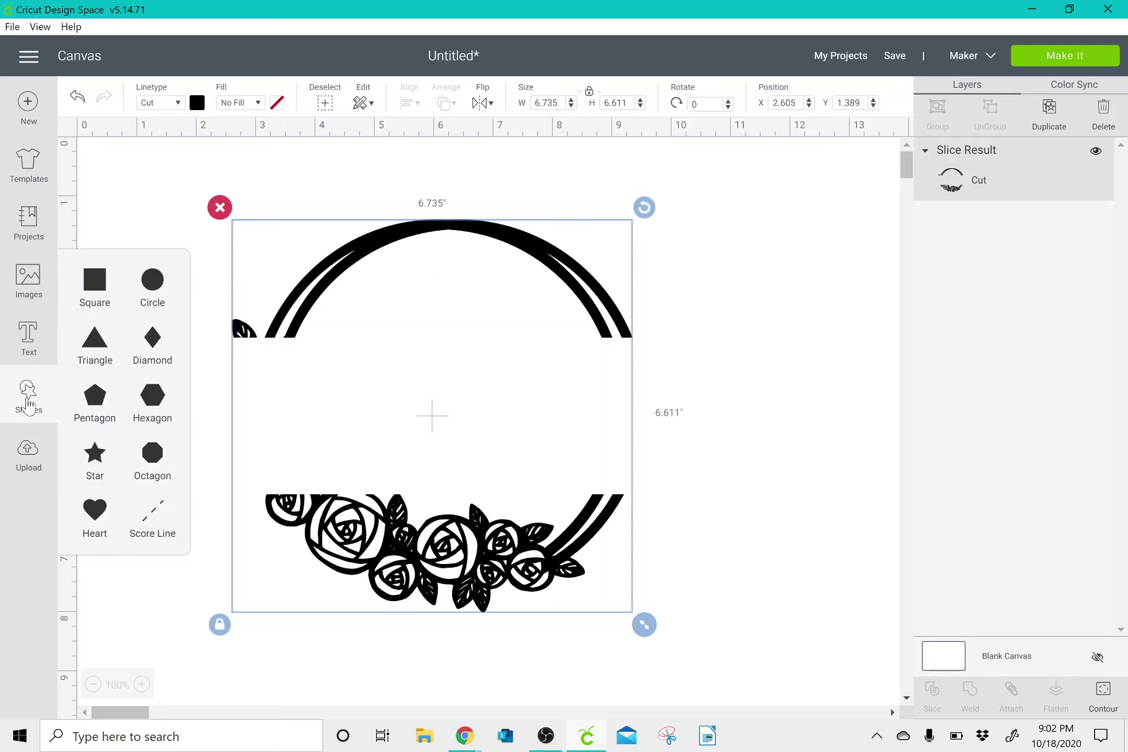
pyautogui.click(94, 296)
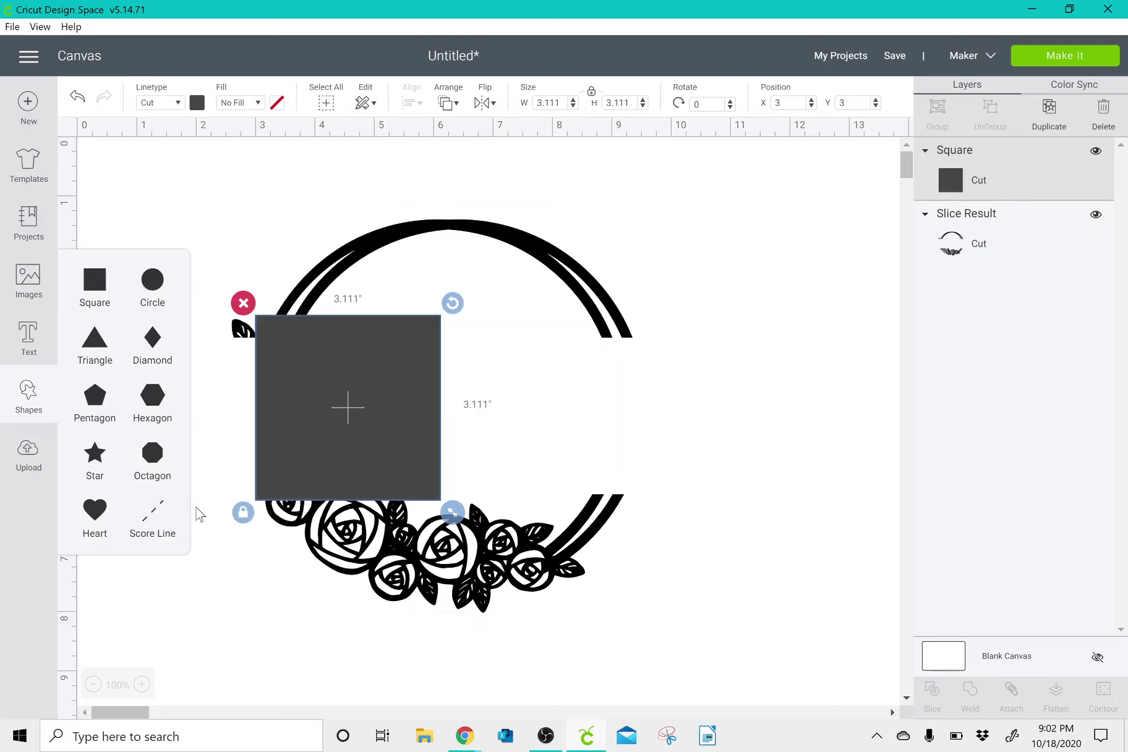
pyautogui.click(242, 512)
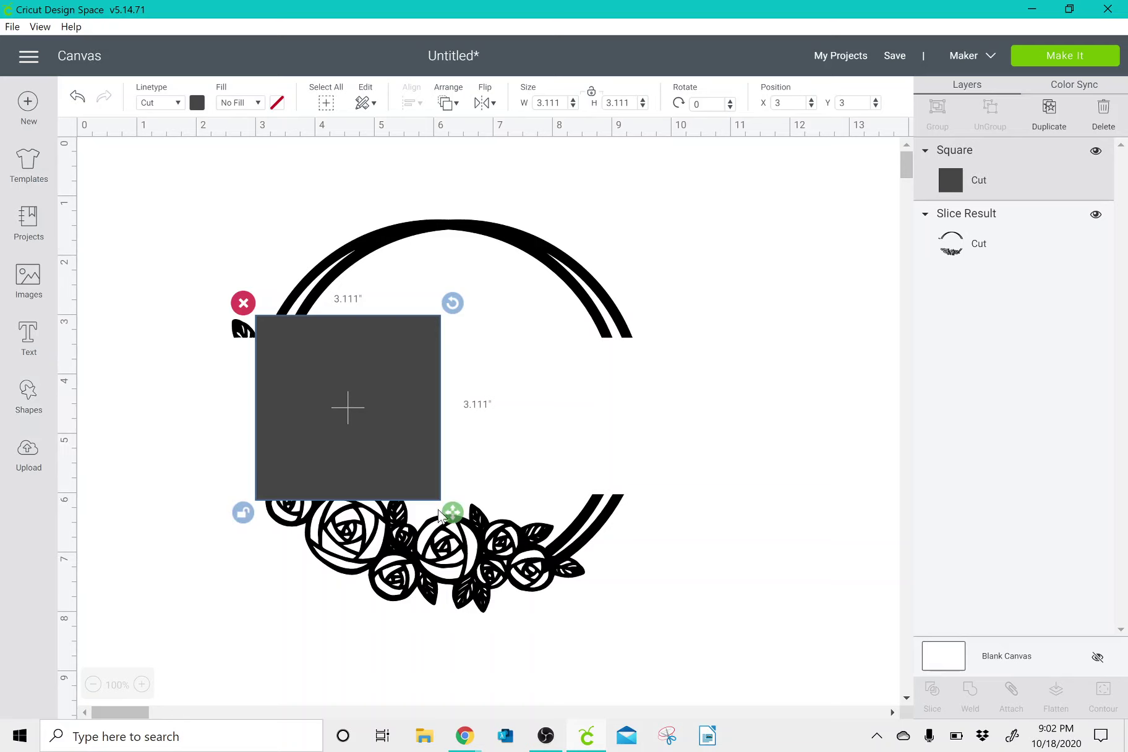
pyautogui.moveTo(452, 512); pyautogui.dragTo(645, 359)
pyautogui.click(697, 374)
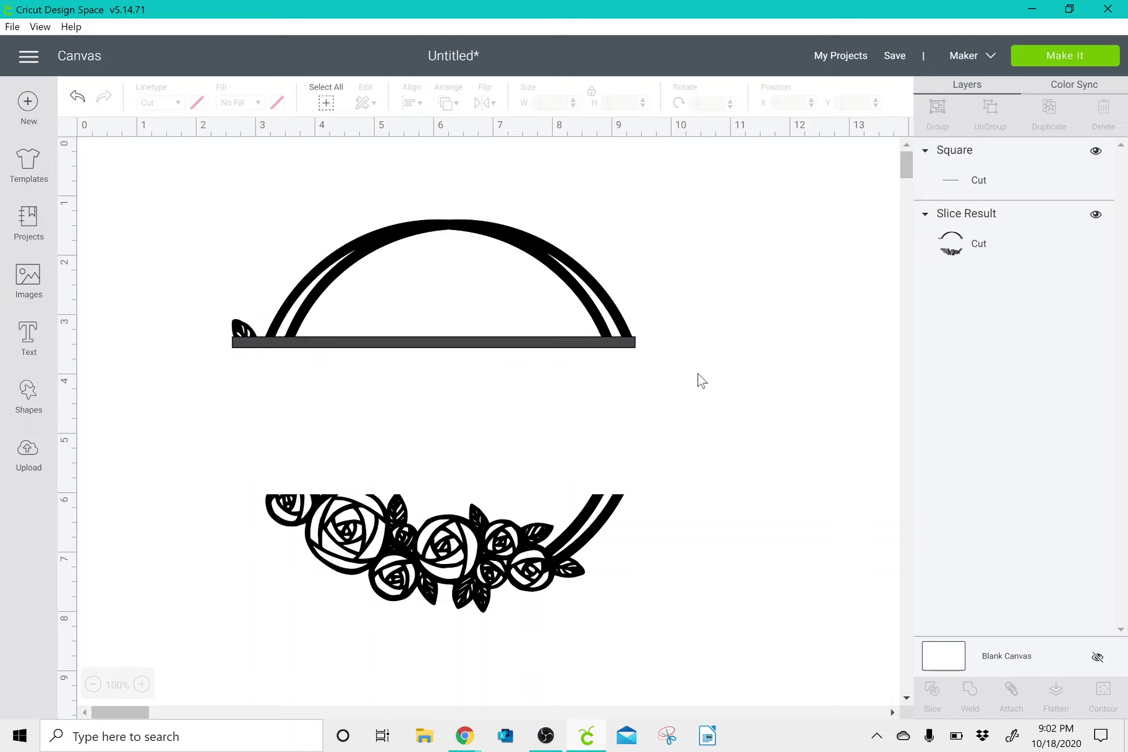
# Duplicate the thin bar and place the copy along the cut top edge of the lower rose section.
pyautogui.click(505, 344)
pyautogui.click(1049, 111)
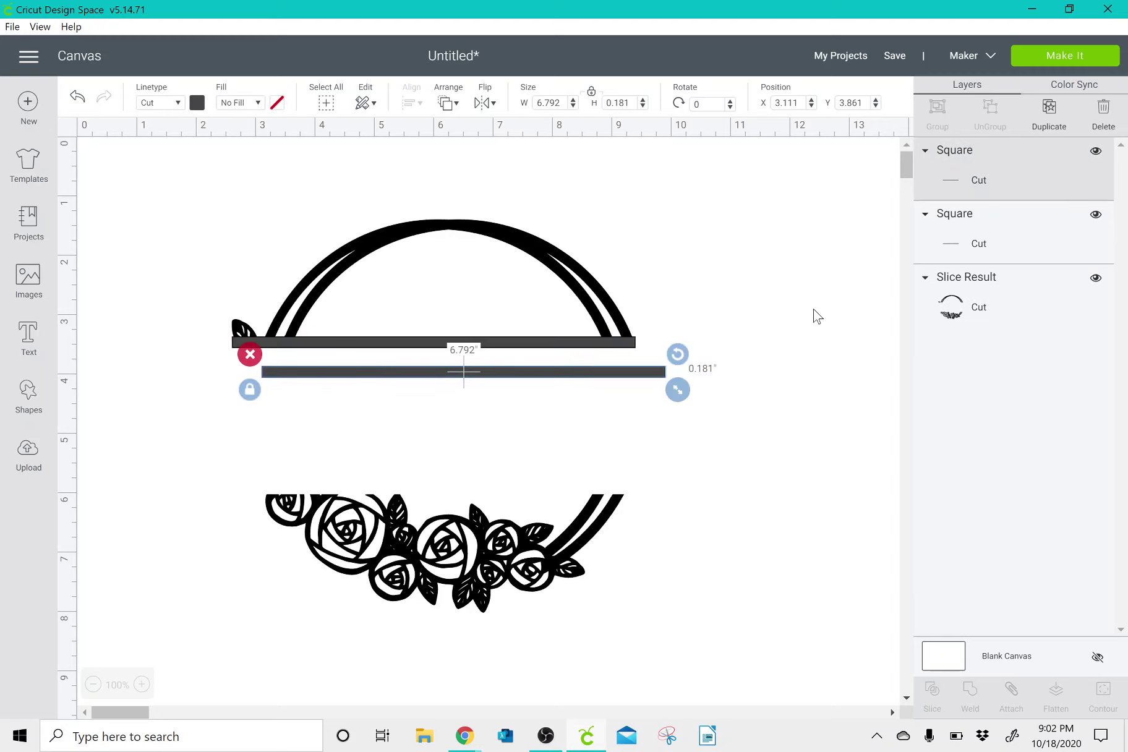
pyautogui.moveTo(607, 383); pyautogui.dragTo(578, 506)
pyautogui.click(654, 410)
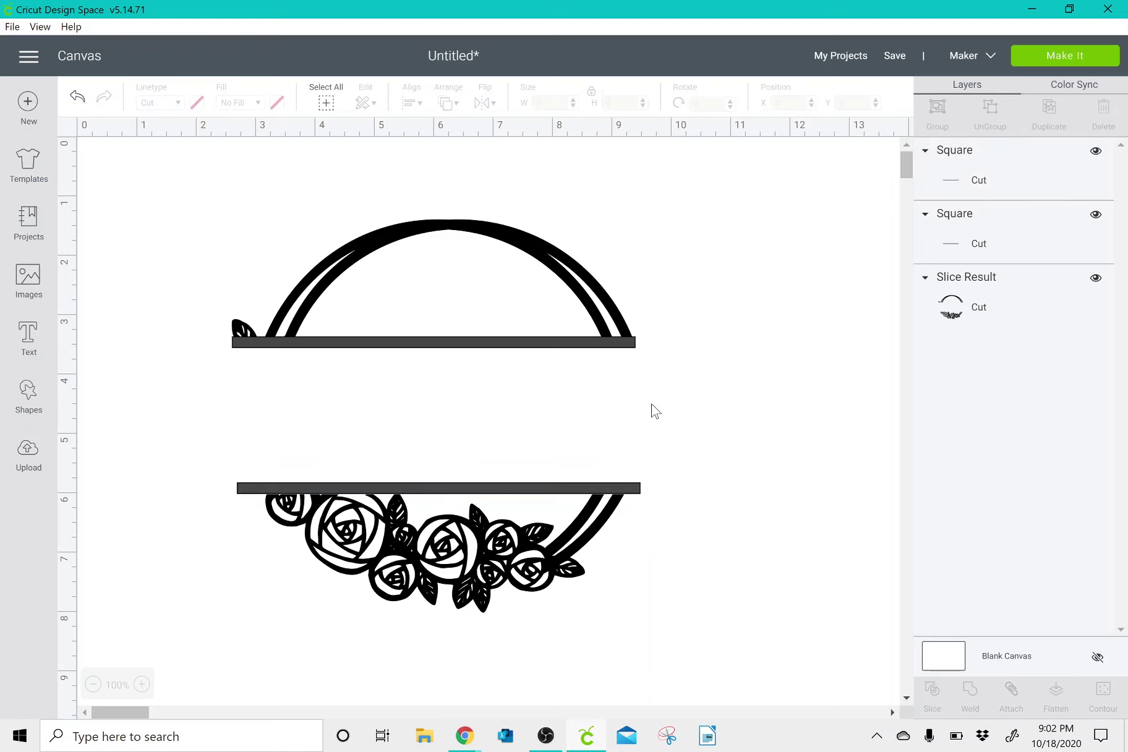
# Nudge the frame and the lower thin bar into line with the upper bar, and weld both bars to the frame.
pyautogui.moveTo(315, 228)
pyautogui.mouseDown()
pyautogui.moveTo(390, 402)
pyautogui.moveTo(321, 277)
pyautogui.moveTo(315, 234)
pyautogui.mouseUp()
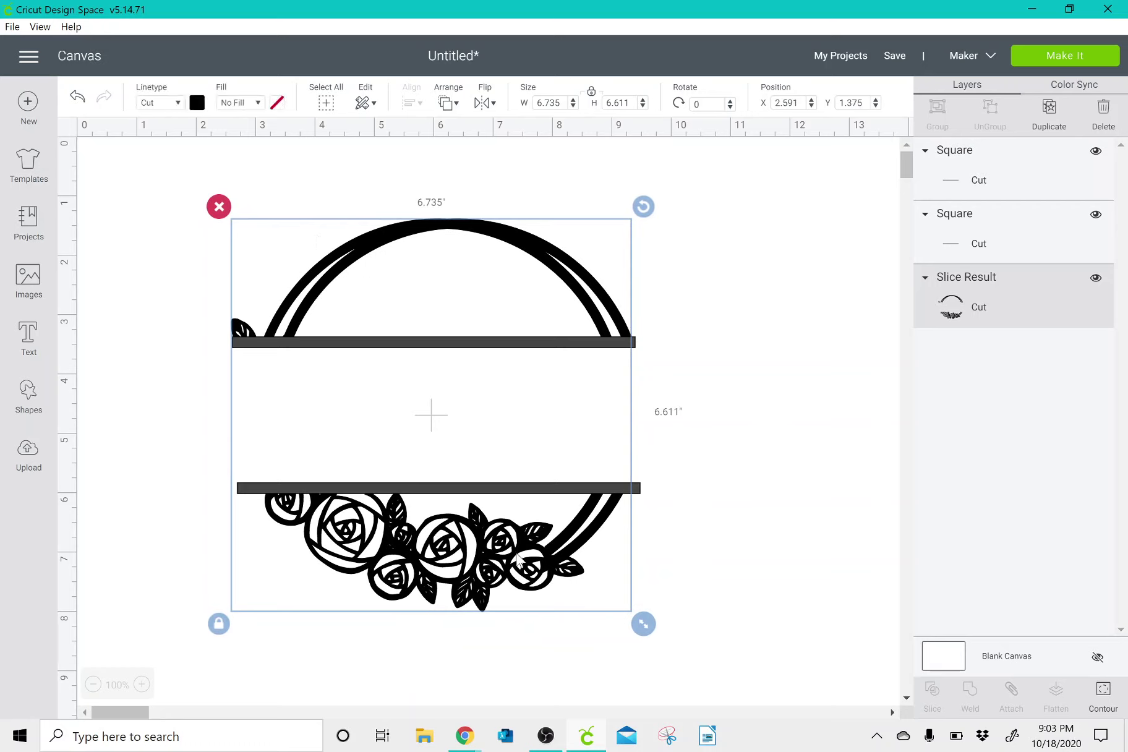
pyautogui.click(728, 552)
pyautogui.click(634, 490)
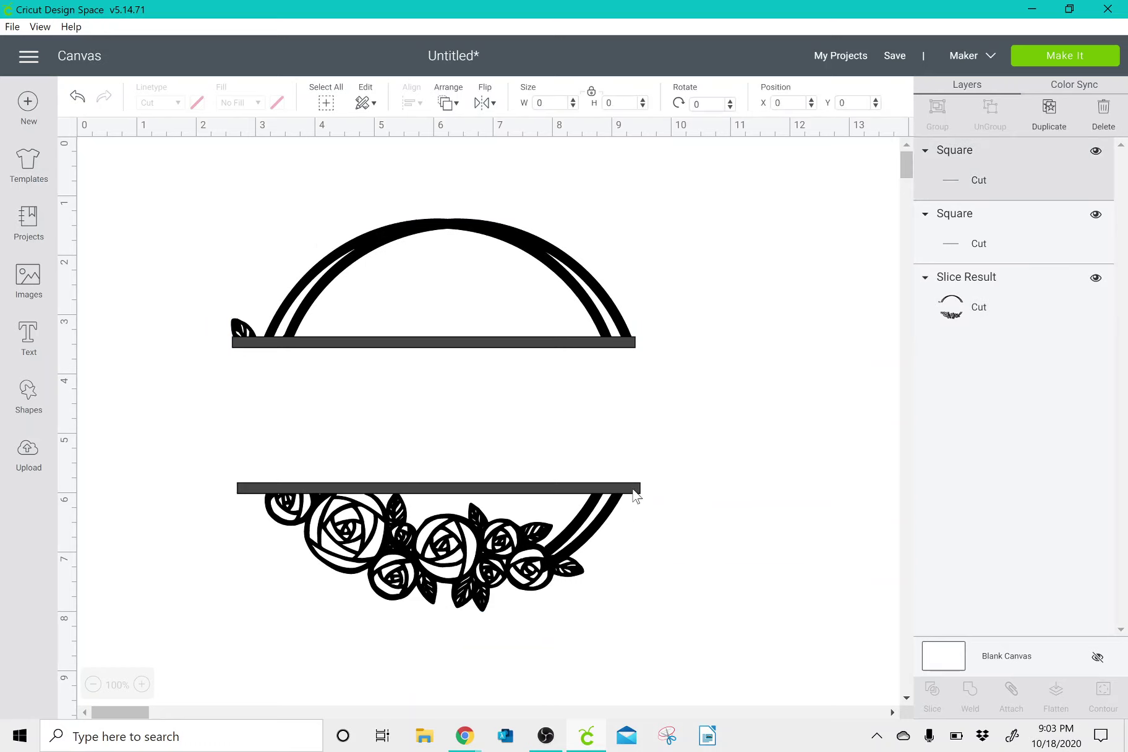
pyautogui.moveTo(635, 494); pyautogui.dragTo(632, 494)
pyautogui.moveTo(240, 216); pyautogui.dragTo(474, 580)
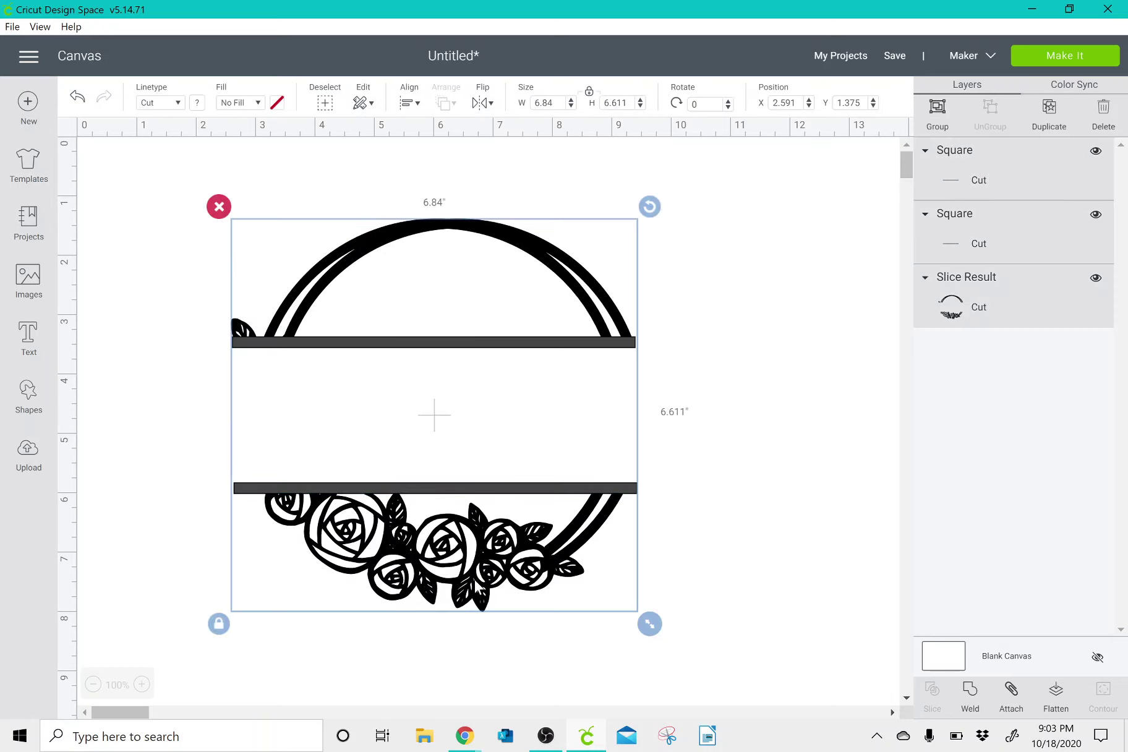
pyautogui.click(717, 491)
pyautogui.click(630, 489)
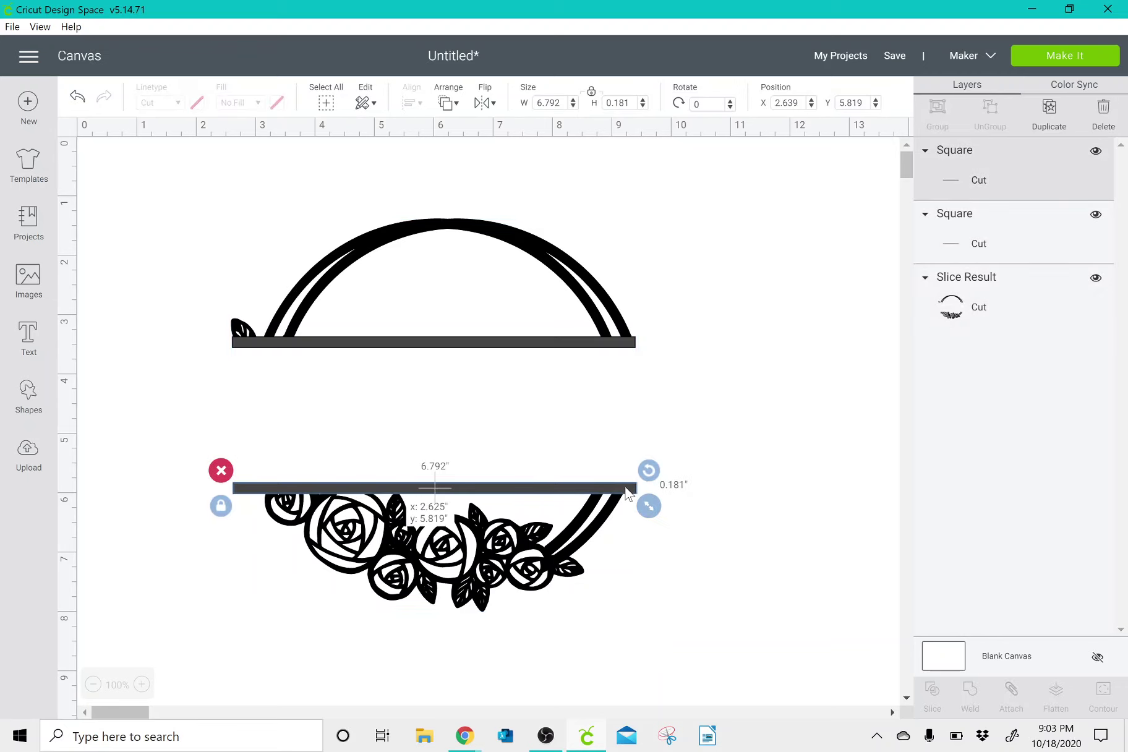
pyautogui.moveTo(628, 490); pyautogui.dragTo(628, 491)
pyautogui.moveTo(234, 183); pyautogui.dragTo(581, 695)
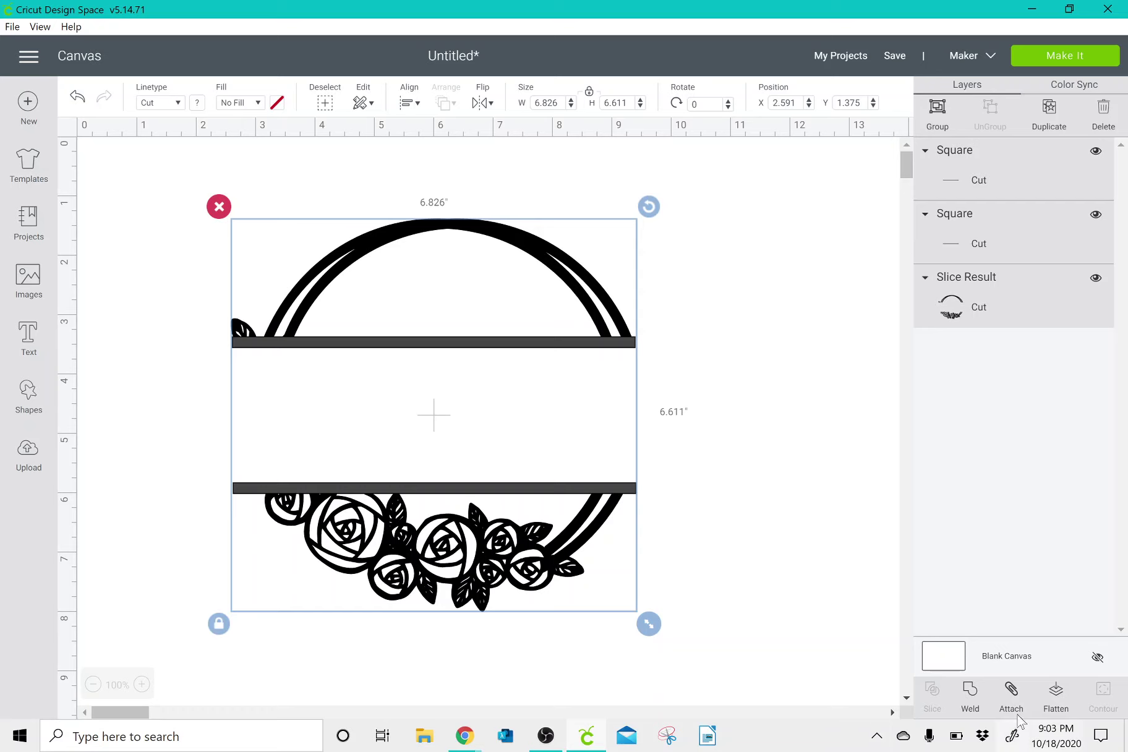
pyautogui.click(970, 687)
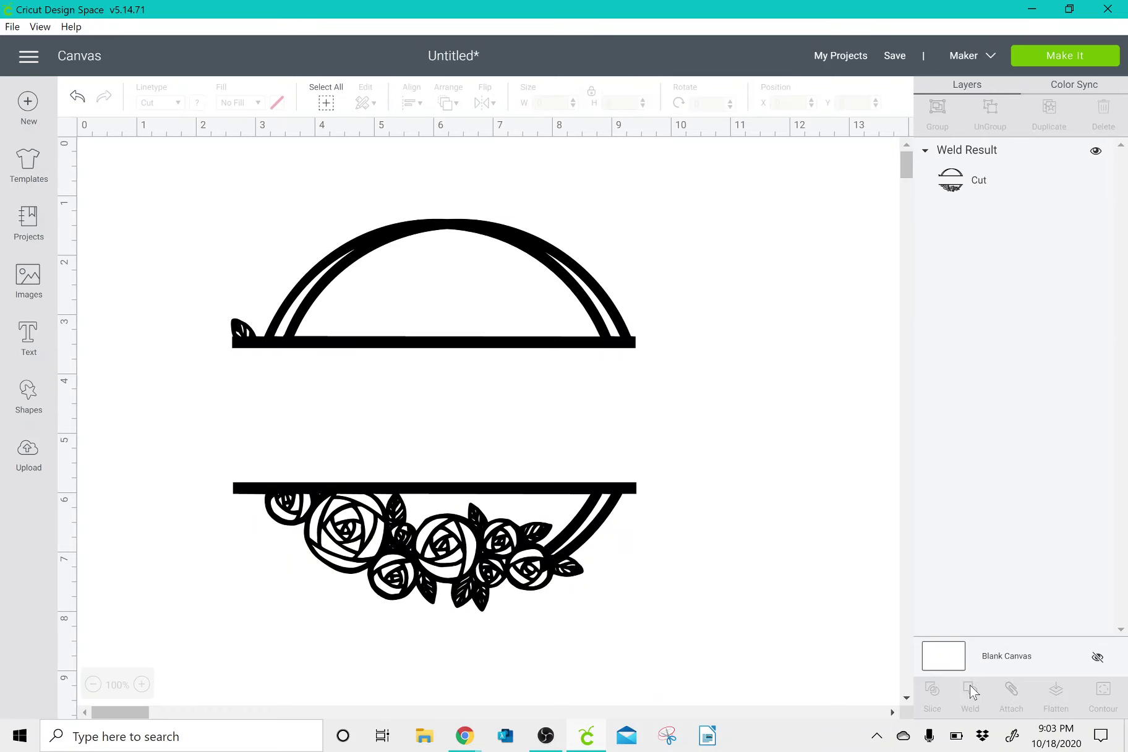
# Add a text object with the first name and move it into the gap between the two bars.
pyautogui.click(27, 336)
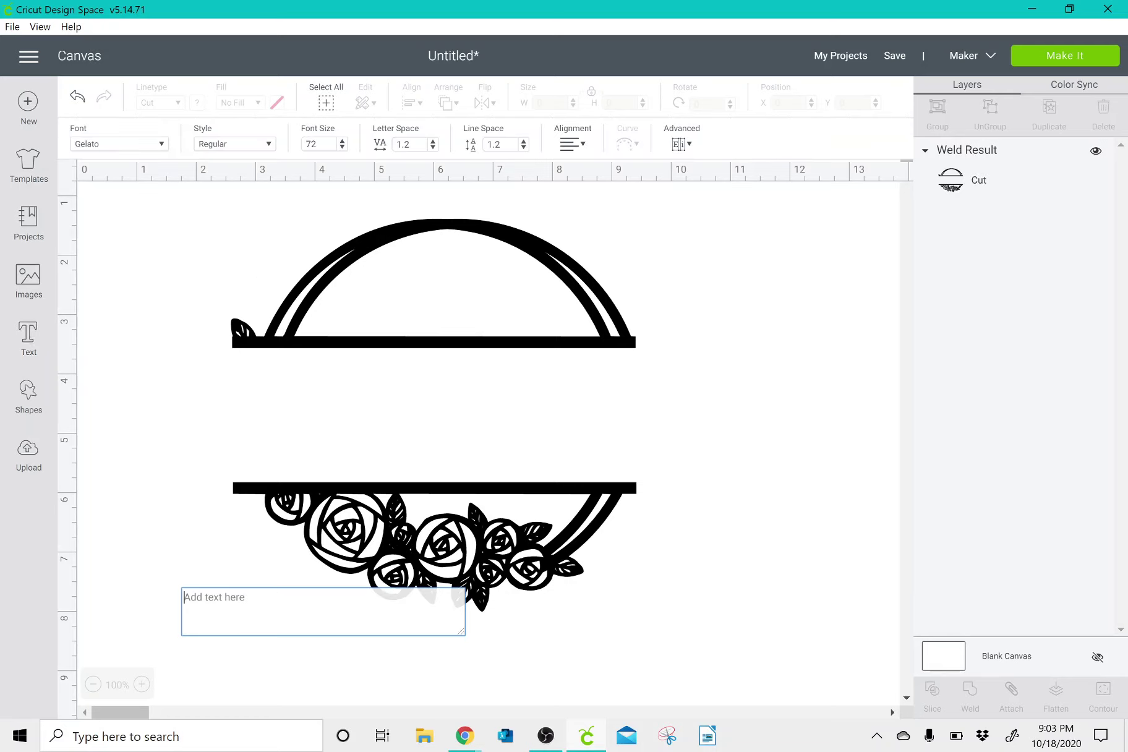
pyautogui.write('AM')
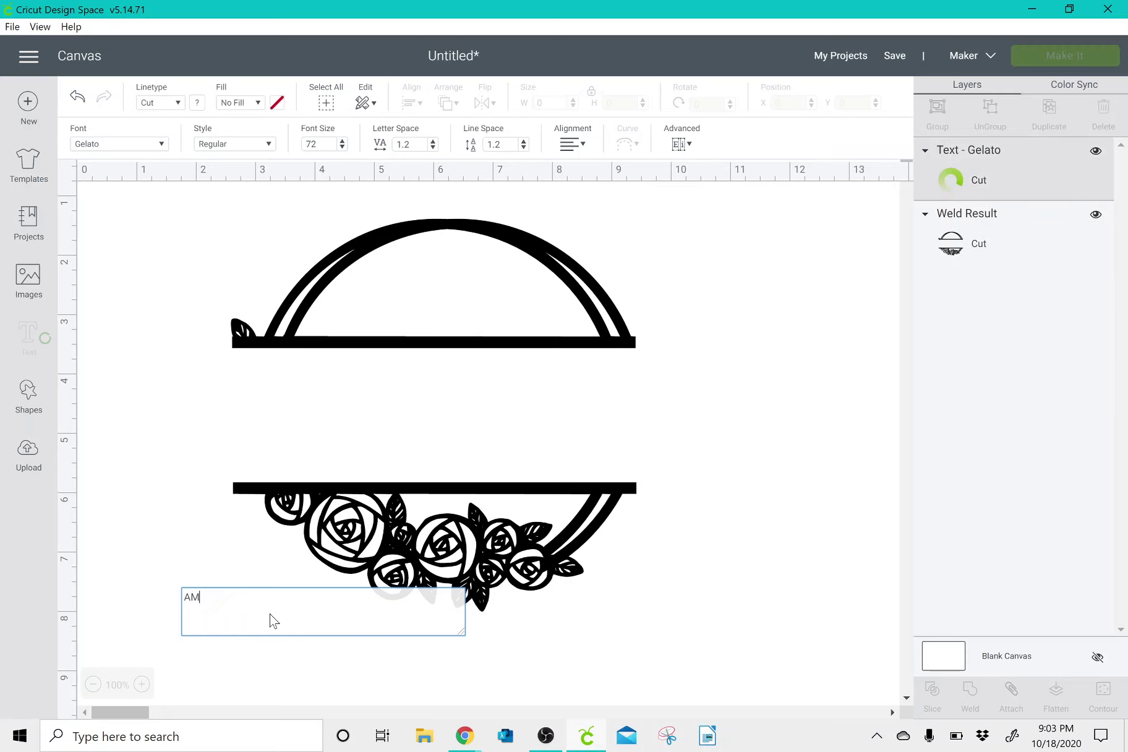
pyautogui.press('BackSpace')
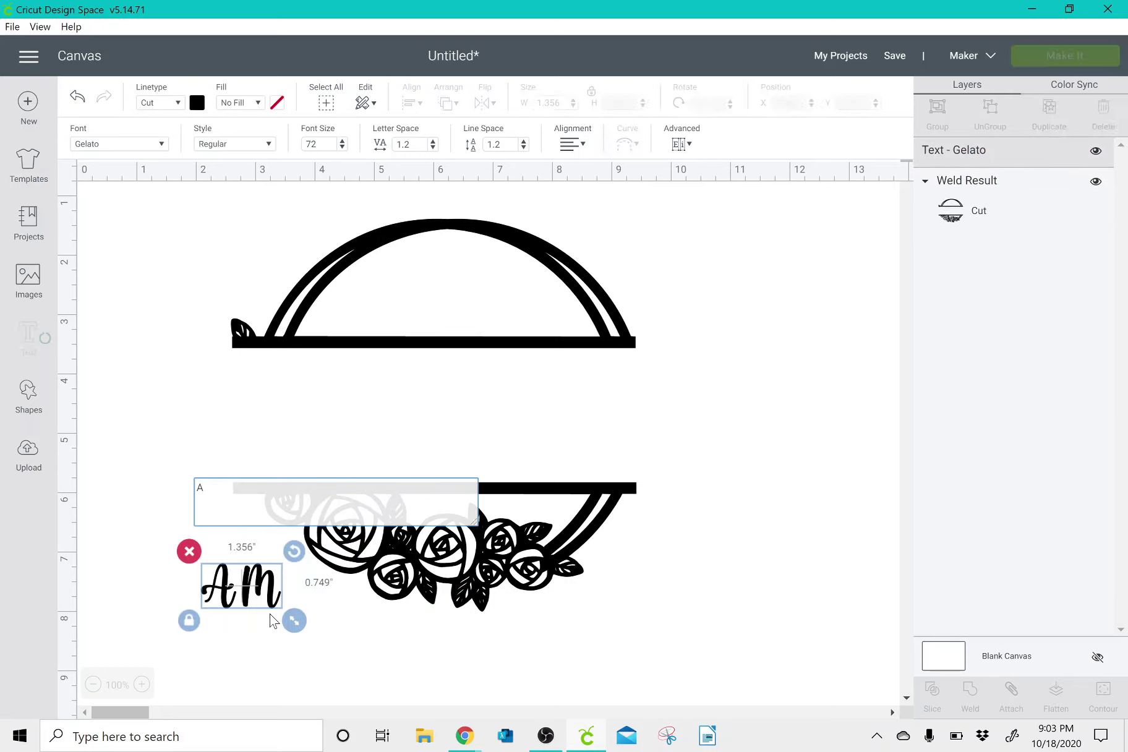
pyautogui.write('mber')
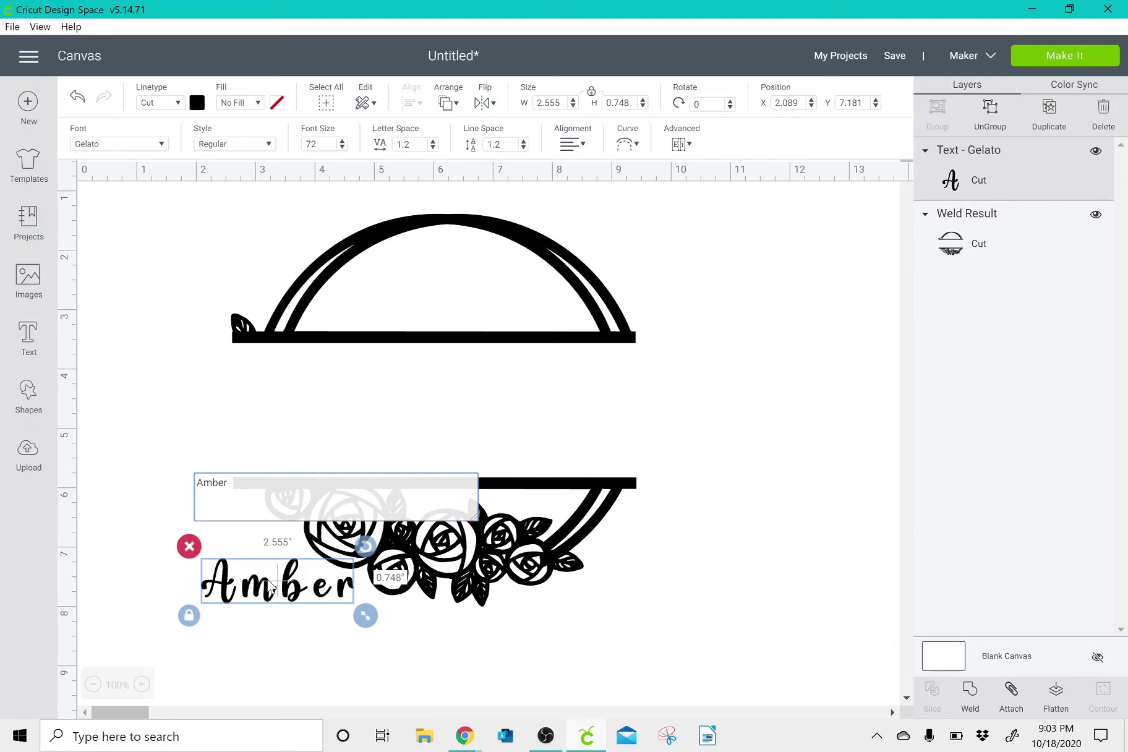
pyautogui.moveTo(272, 601); pyautogui.dragTo(323, 374)
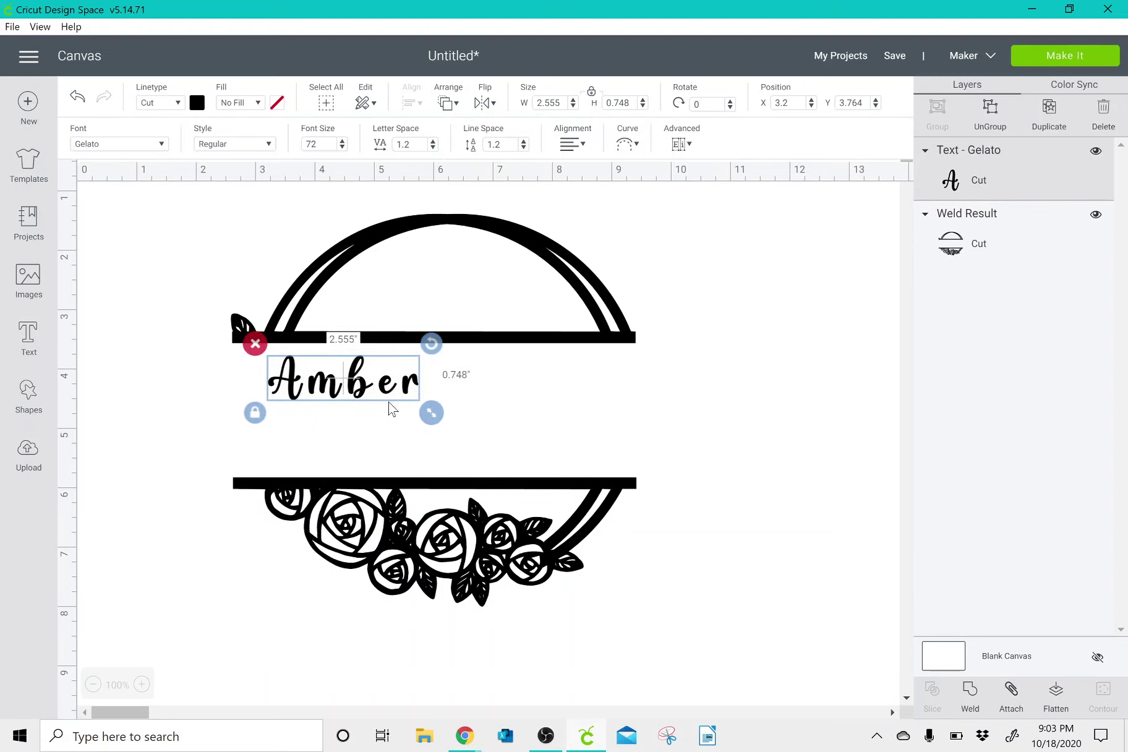
# Enlarge the name to about 7.79 by 2.28 inches, shift the frame, and fit the name between the bars.
pyautogui.moveTo(426, 413); pyautogui.dragTo(731, 515)
pyautogui.click(368, 387)
pyautogui.moveTo(578, 401); pyautogui.dragTo(528, 398)
pyautogui.click(688, 430)
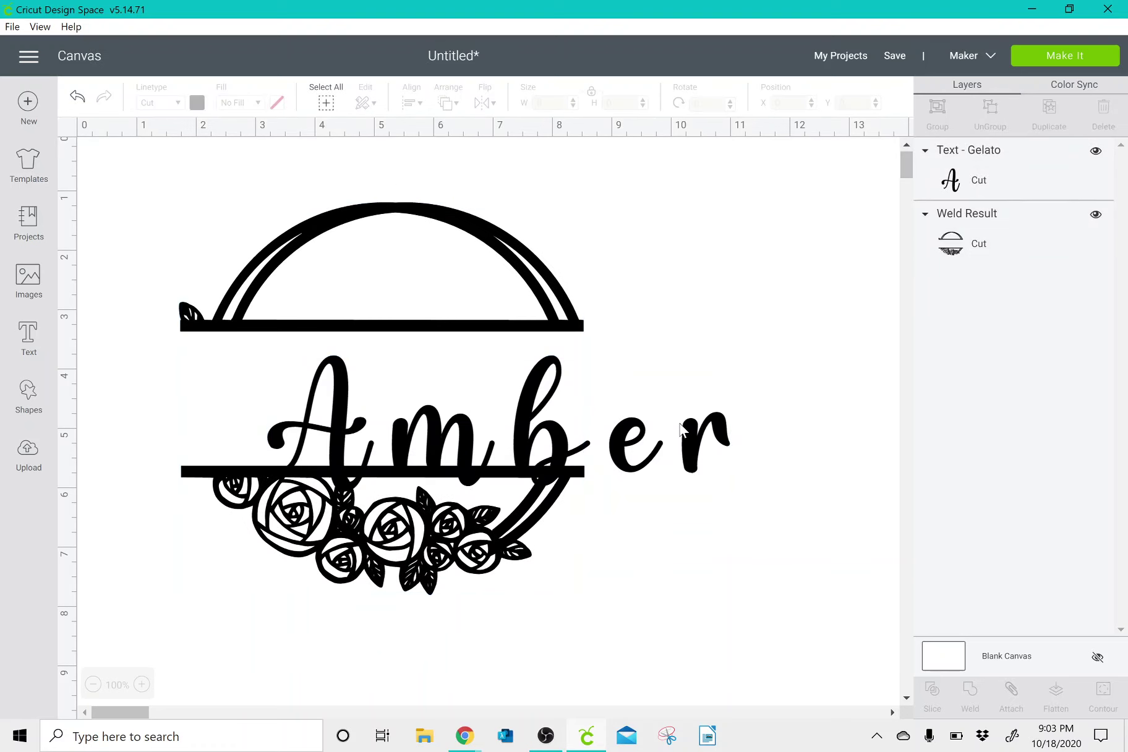
pyautogui.moveTo(688, 430); pyautogui.dragTo(626, 408)
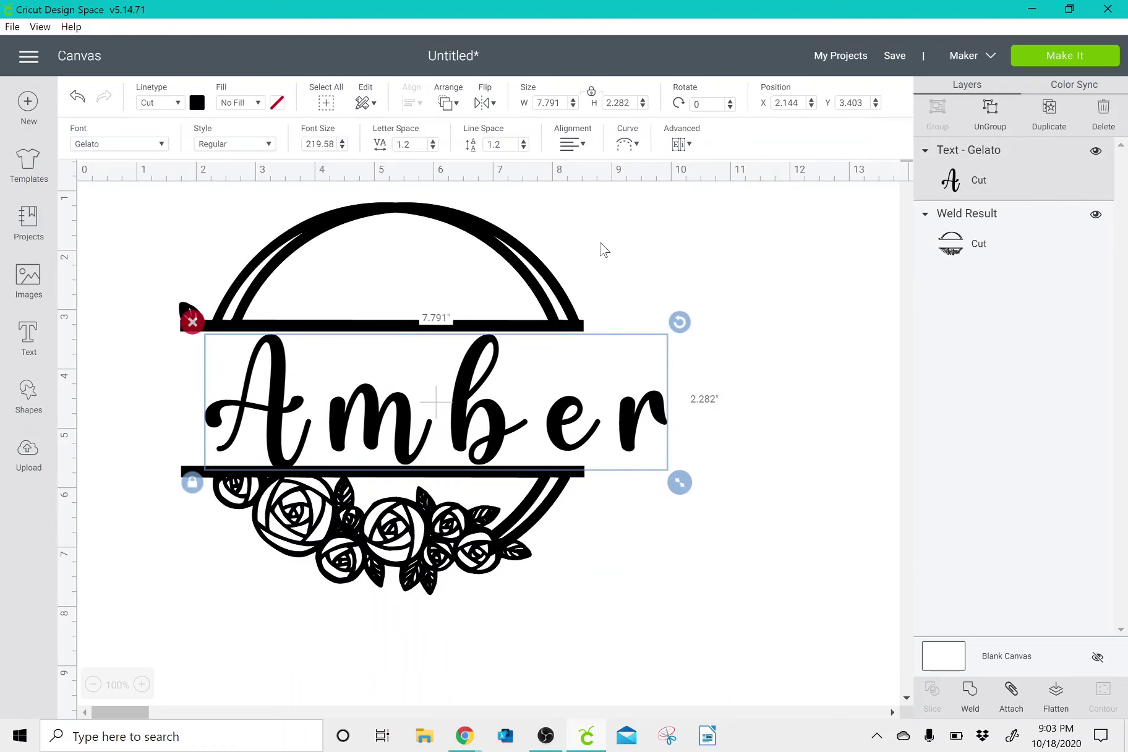
# Reduce the name's line space to 0.4 and shift the text to about X 1.95, Y 3.389.
pyautogui.click(523, 148)
pyautogui.click(523, 148)
pyautogui.click(523, 148)
pyautogui.click(523, 148)
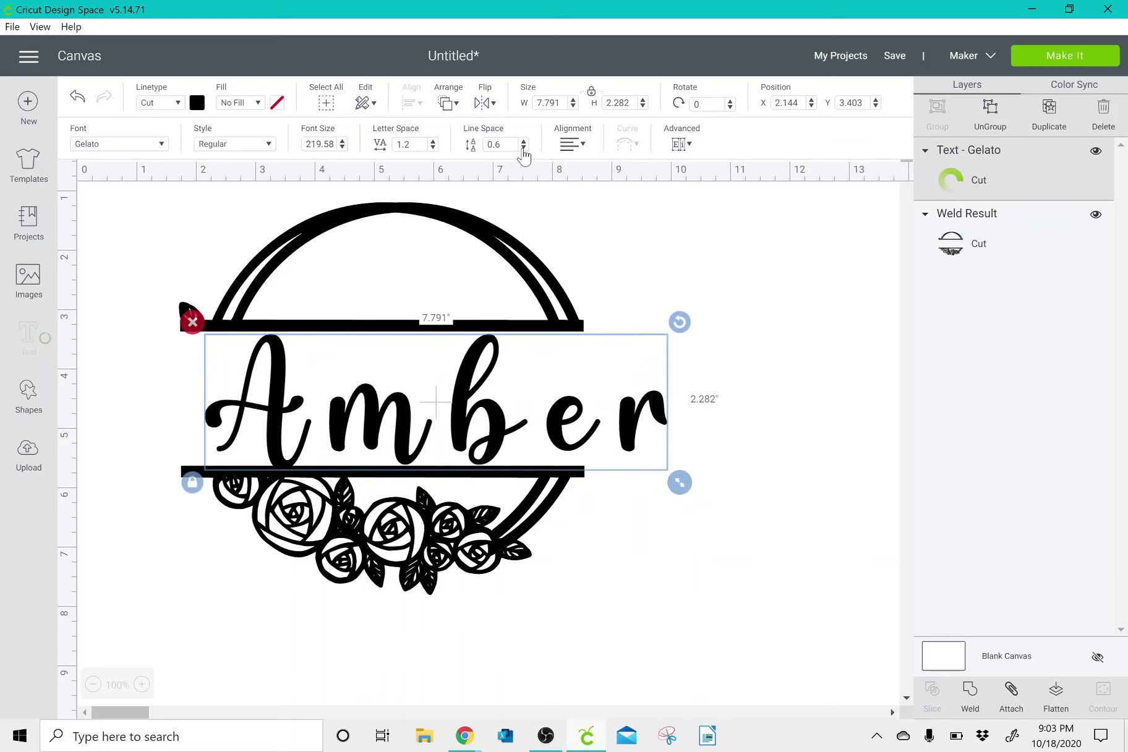
pyautogui.click(465, 375)
pyautogui.moveTo(465, 373); pyautogui.dragTo(454, 371)
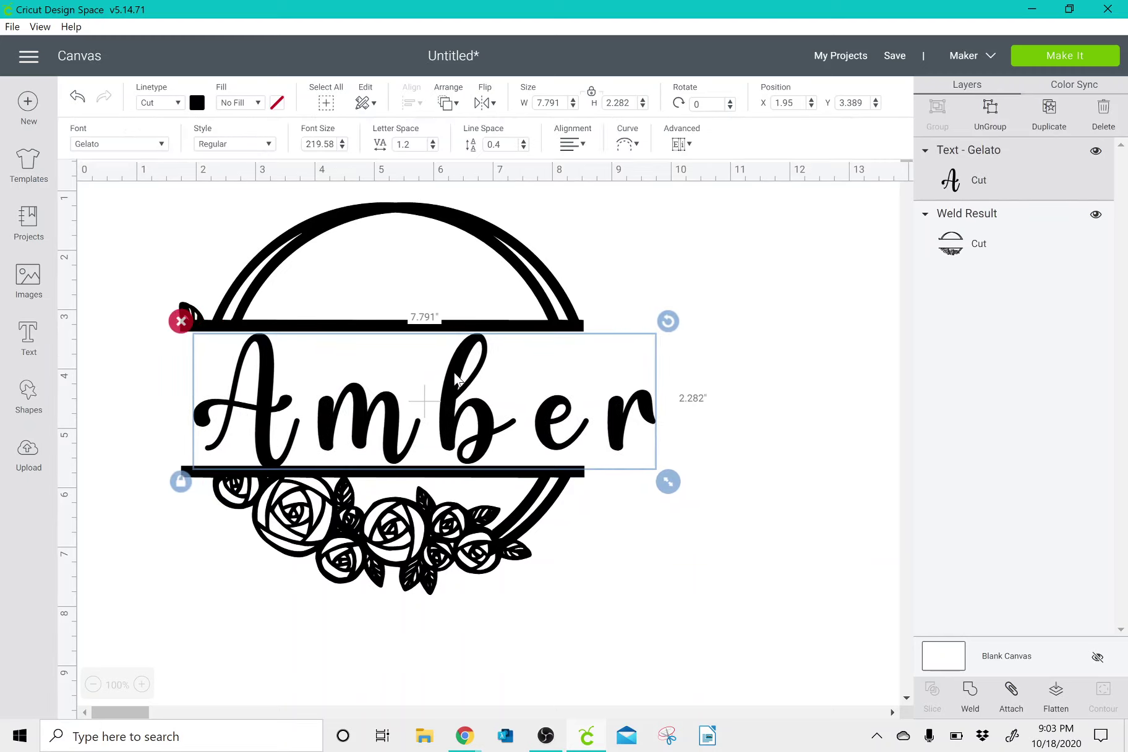
# Tighten the name's letter space to -0.2 so the script letters join.
pyautogui.click(432, 148)
pyautogui.click(432, 147)
pyautogui.click(433, 147)
pyautogui.click(433, 148)
pyautogui.click(432, 148)
pyautogui.doubleClick(433, 148)
pyautogui.doubleClick(433, 147)
pyautogui.doubleClick(433, 148)
pyautogui.doubleClick(432, 148)
pyautogui.doubleClick(433, 148)
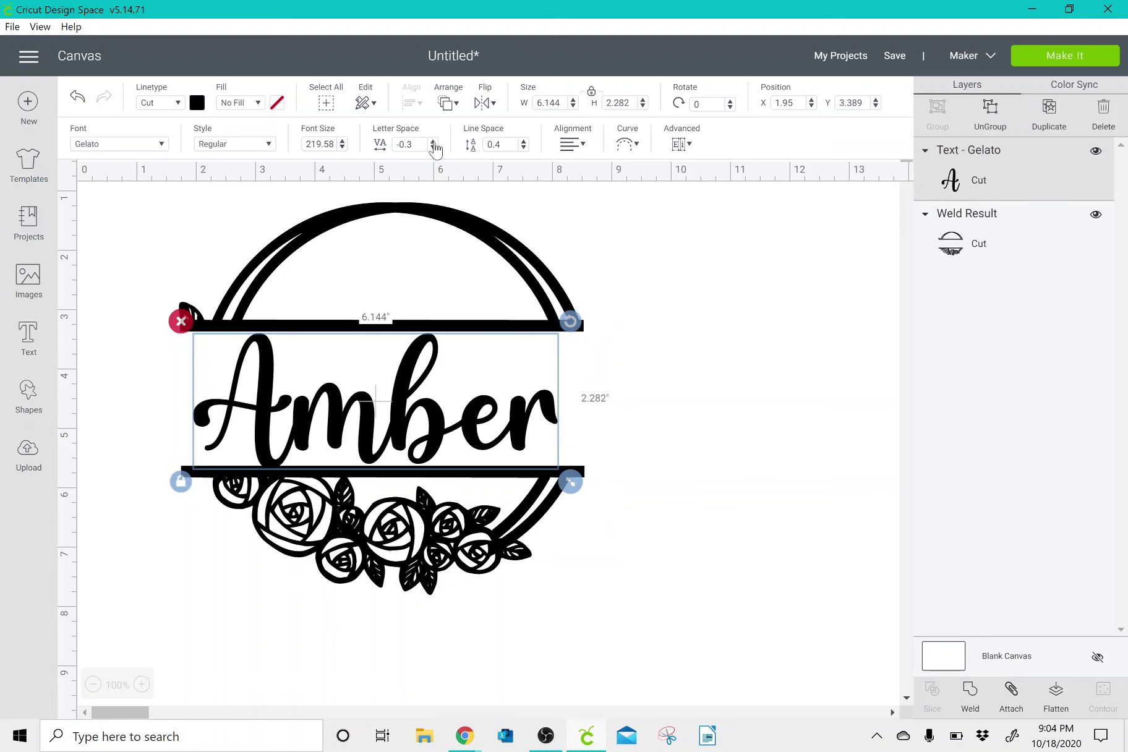
pyautogui.click(433, 141)
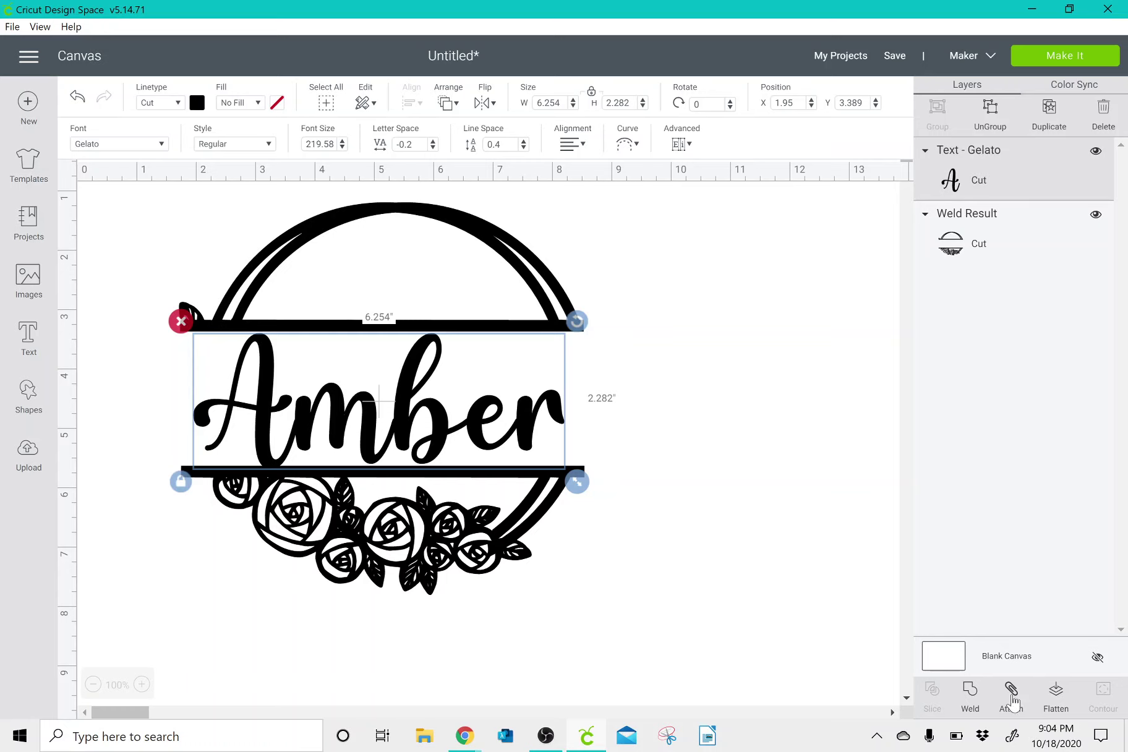
# Weld the name's letters together, enlarge the name to about 6.573 by 2.398 inches and position it touching both bars.
pyautogui.click(976, 697)
pyautogui.click(501, 428)
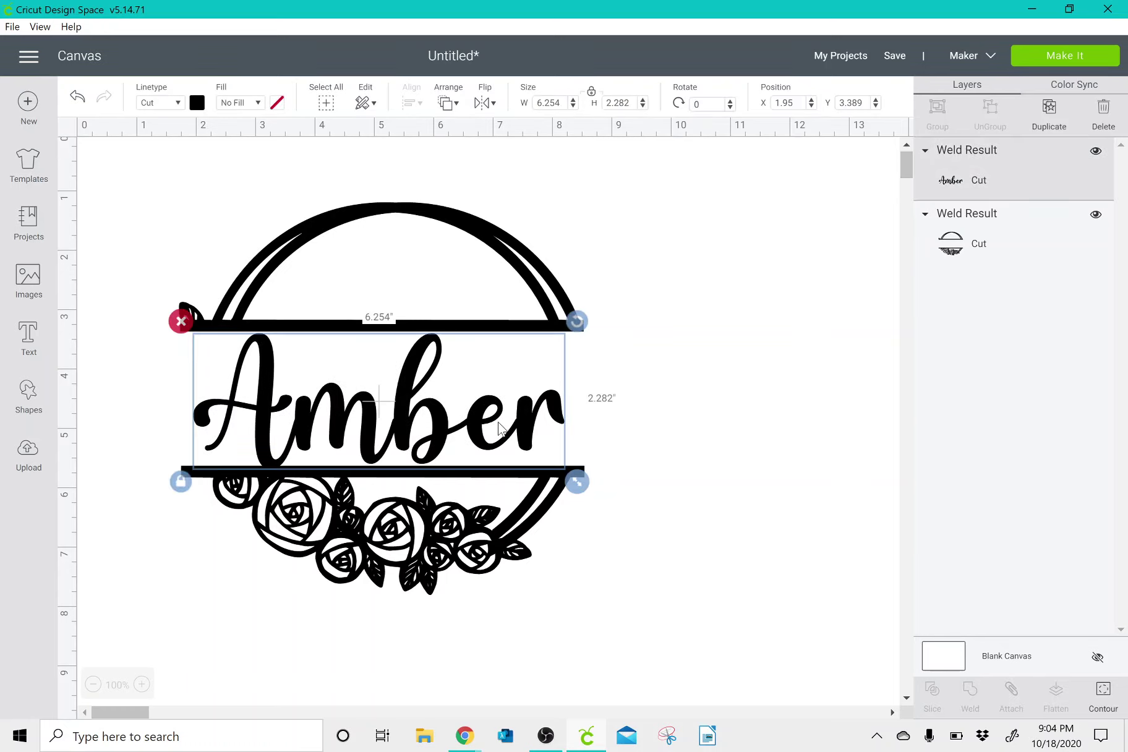
pyautogui.moveTo(501, 427); pyautogui.dragTo(493, 427)
pyautogui.moveTo(562, 479); pyautogui.dragTo(588, 488)
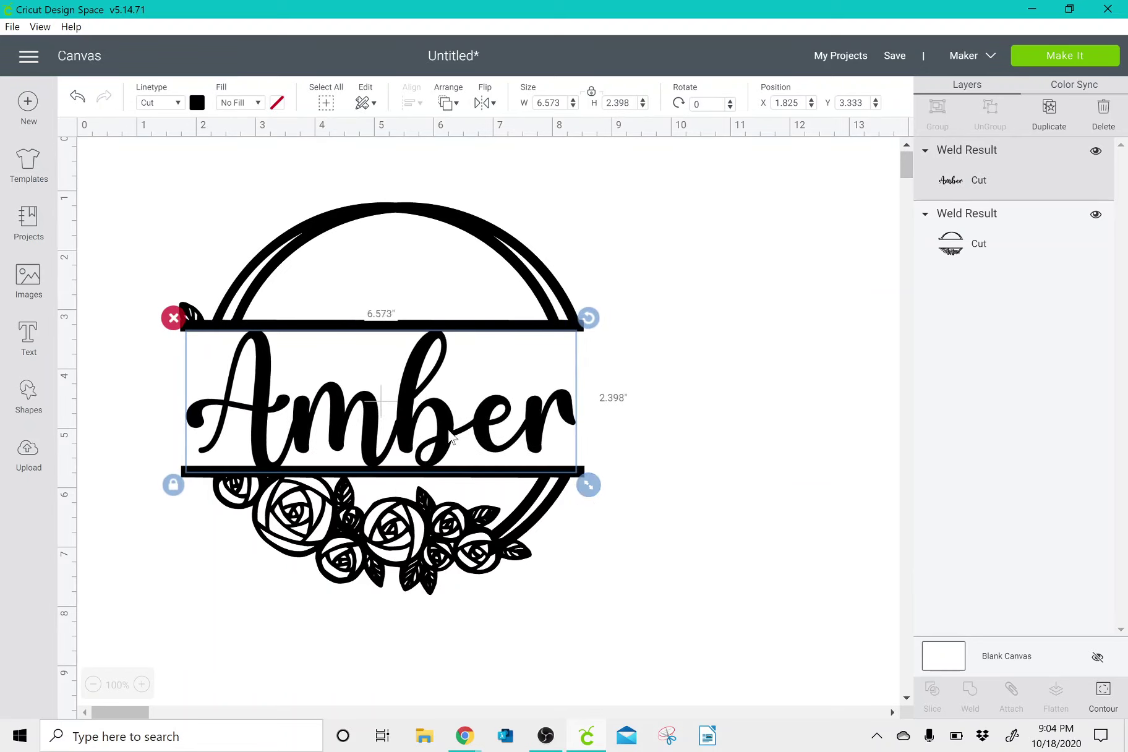
pyautogui.moveTo(451, 437); pyautogui.dragTo(444, 436)
# Weld the name and the floral frame into one piece and send the project to mat preparation.
pyautogui.moveTo(201, 186); pyautogui.dragTo(210, 212)
pyautogui.moveTo(403, 537); pyautogui.dragTo(404, 538)
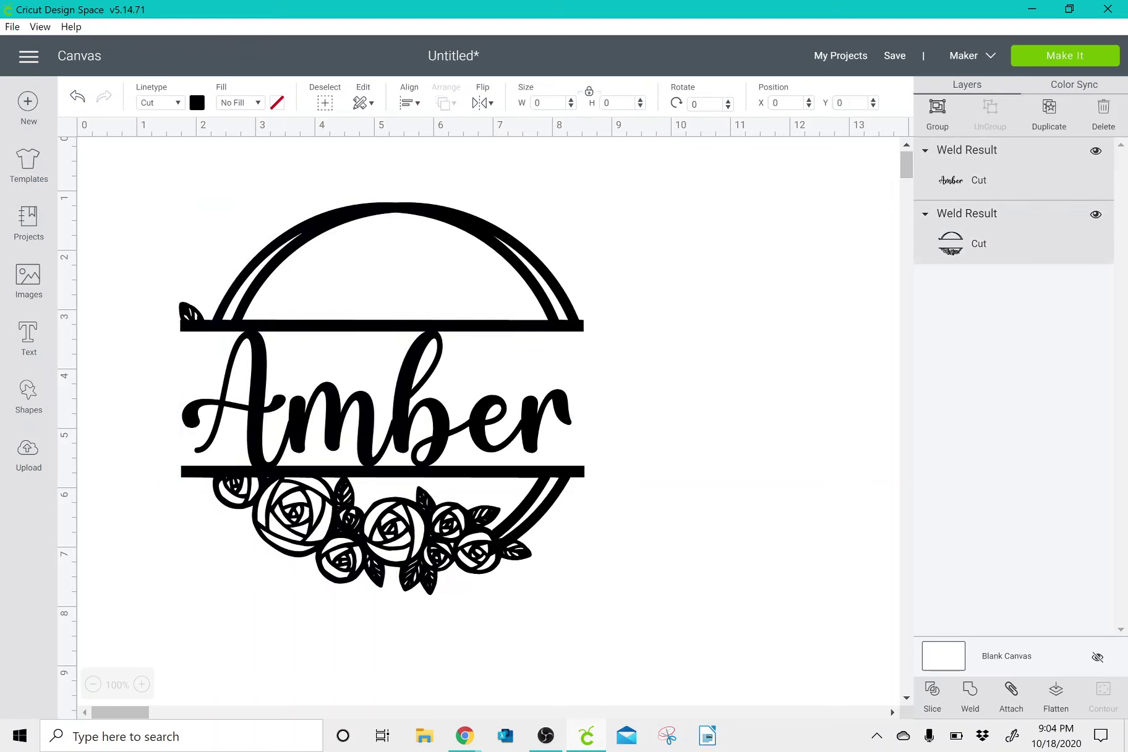
pyautogui.click(975, 695)
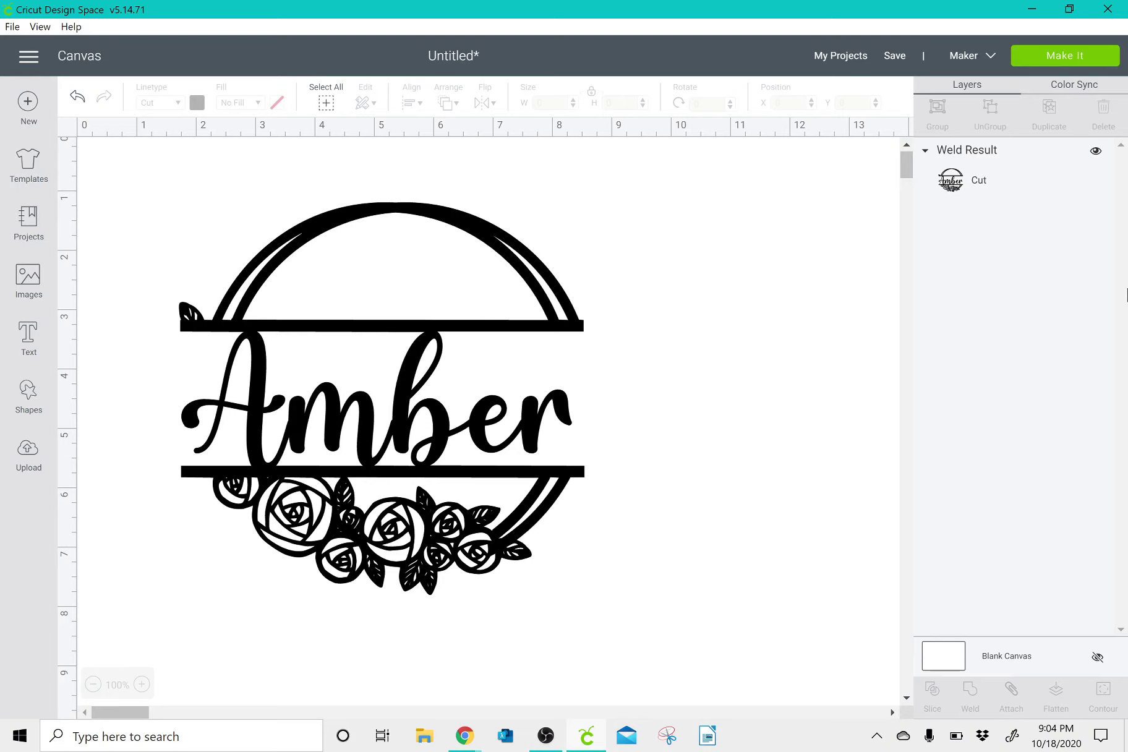
pyautogui.click(1057, 54)
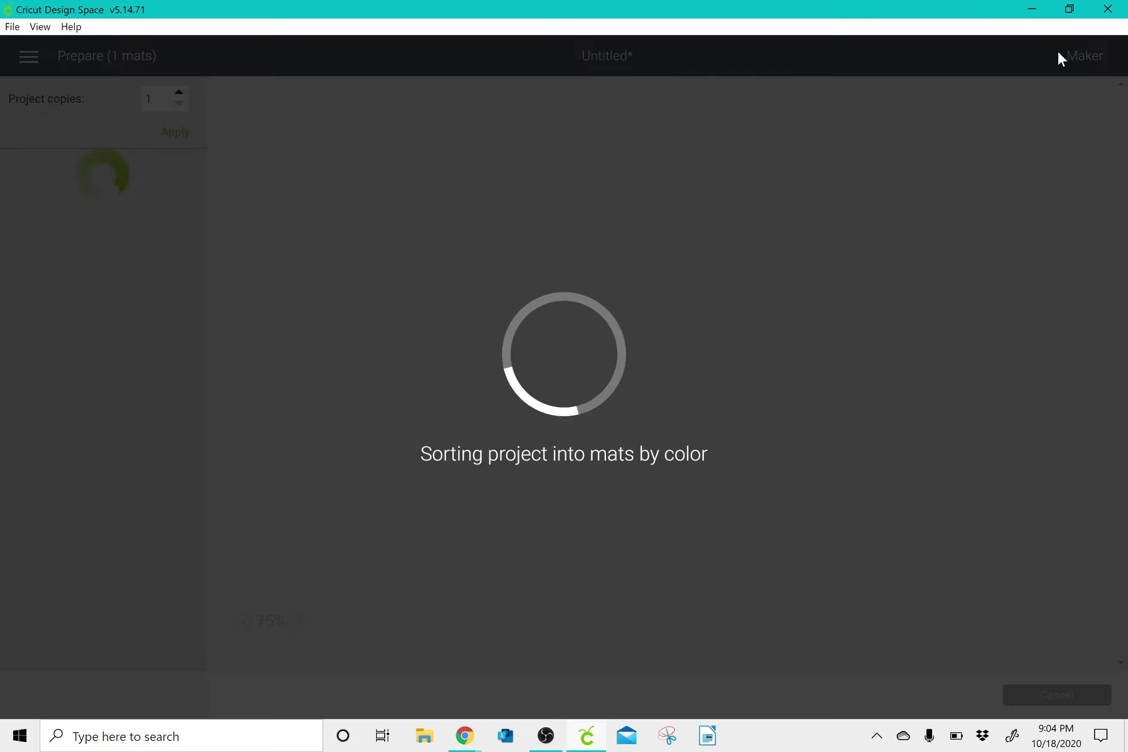